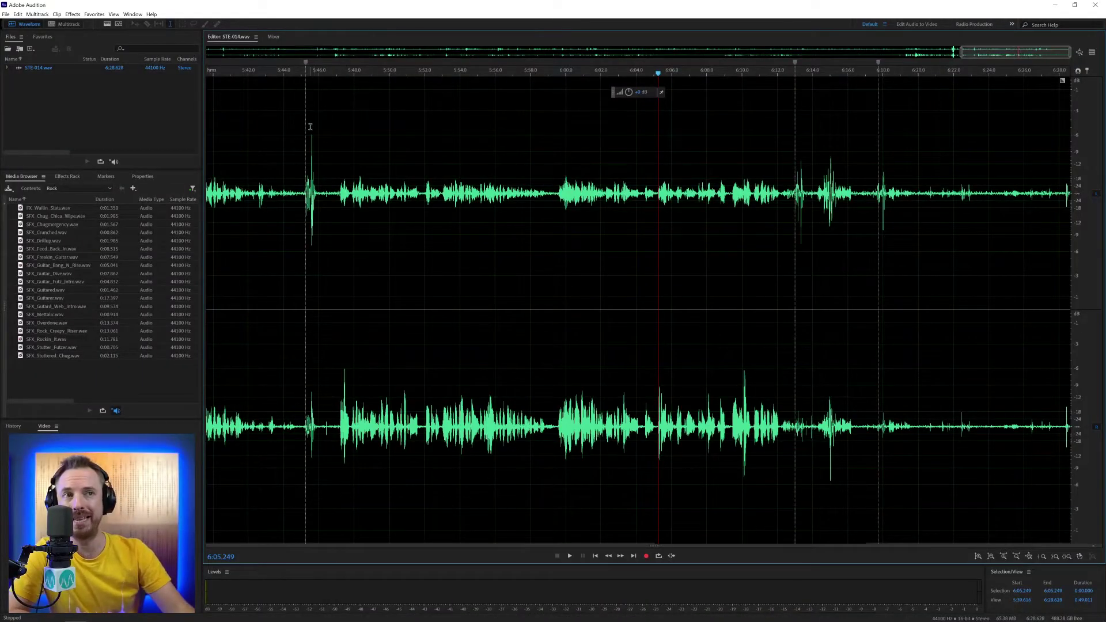
- Move the playhead through the waveform, ending at 6:10.224
left_click(305, 129)
left_click(787, 165)
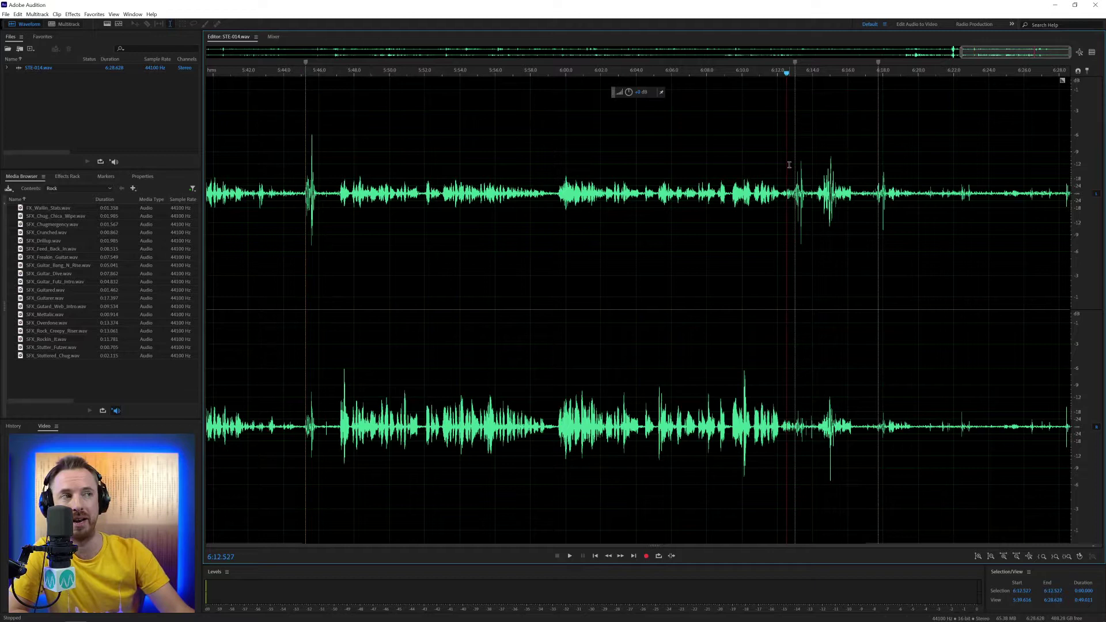
left_click(879, 167)
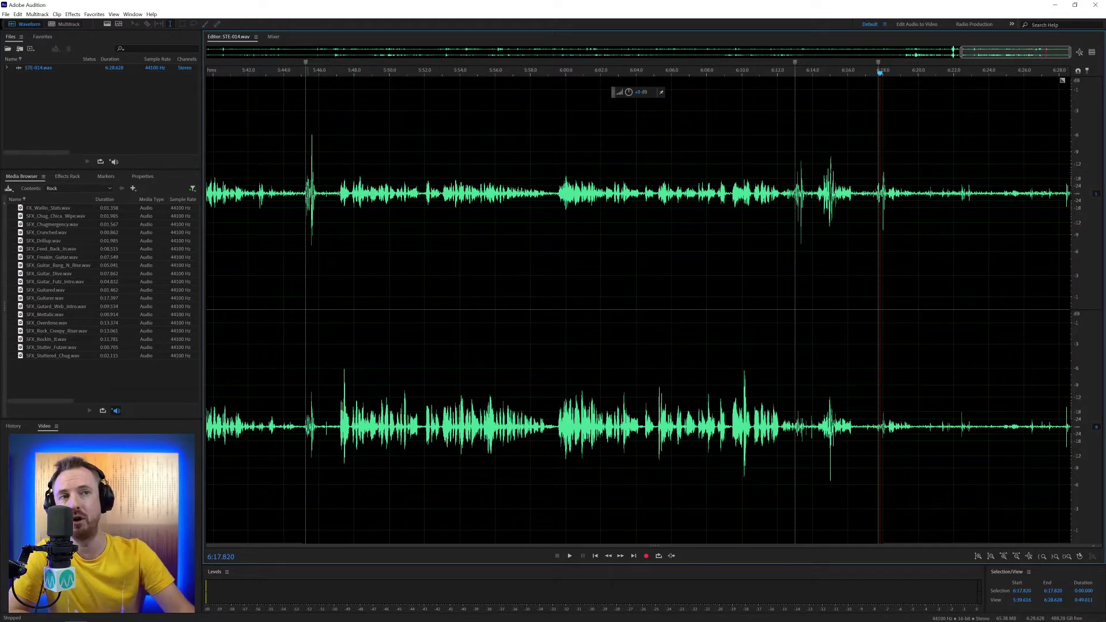
left_click(317, 196)
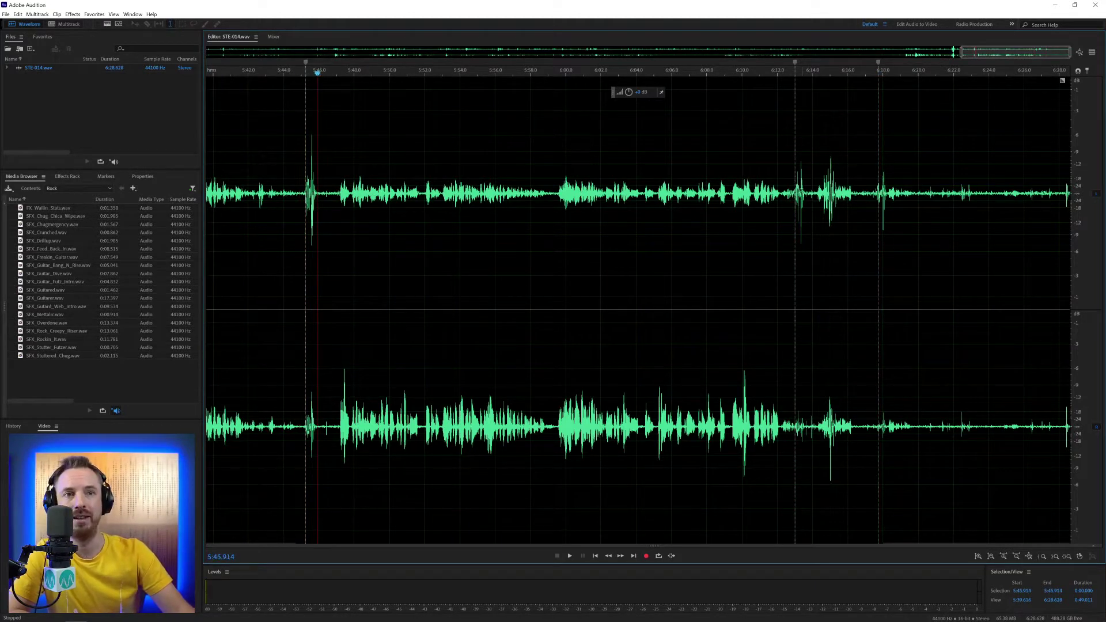
left_click(745, 241)
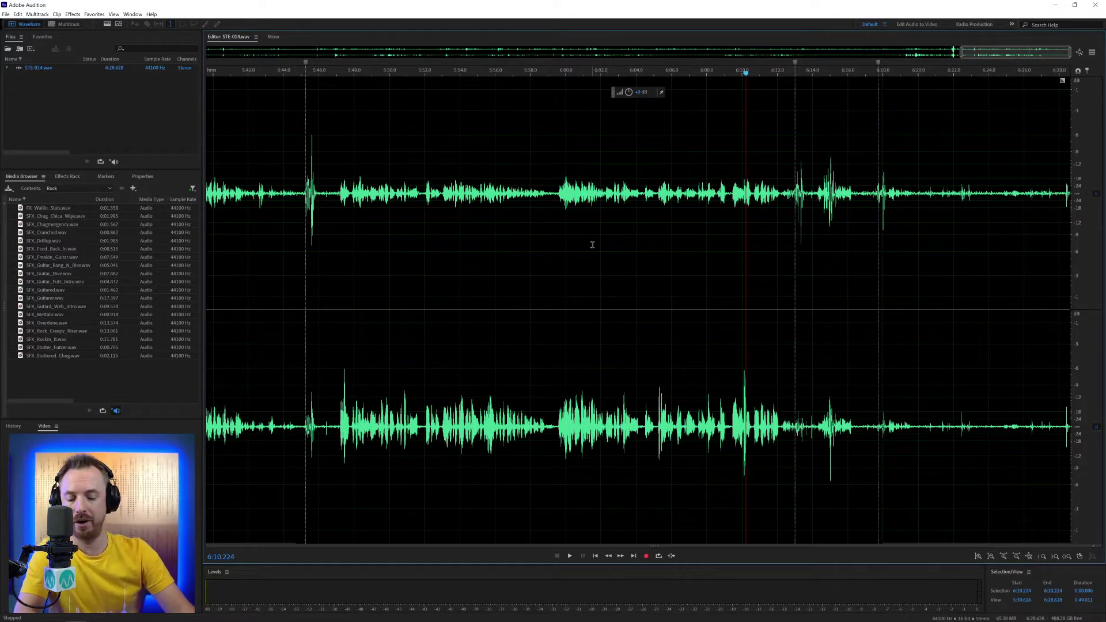
- Review the Markers & Metadata preferences and close them unchanged
key("ctrl+k")
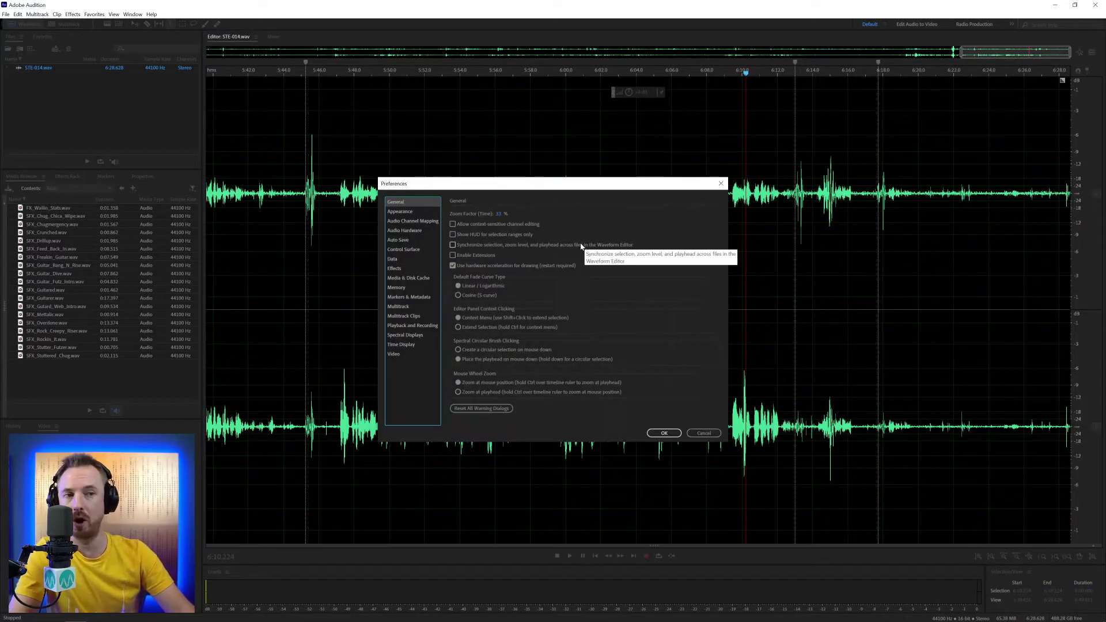
left_click(417, 298)
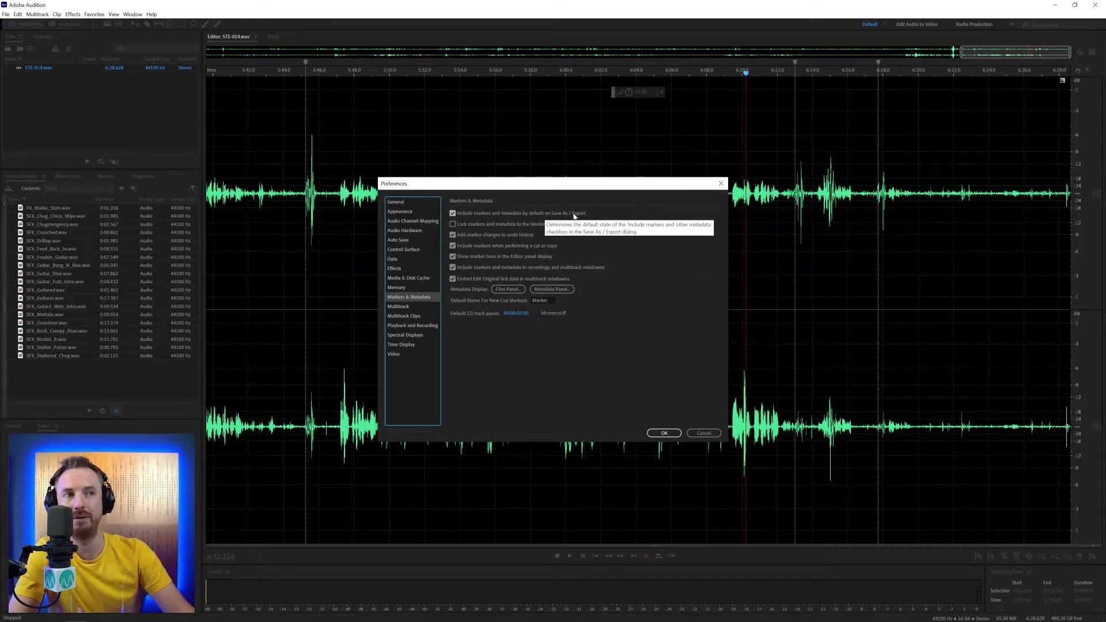
left_click(704, 432)
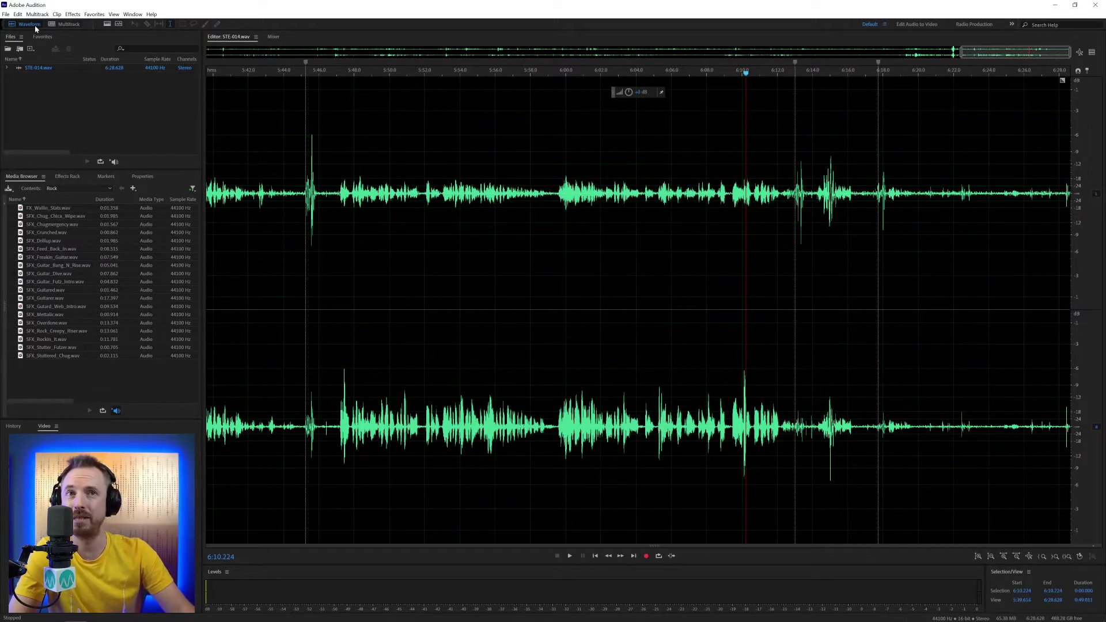
- Inspect the Save As options for metadata inclusion, then cancel without saving
left_click(7, 15)
left_click(40, 119)
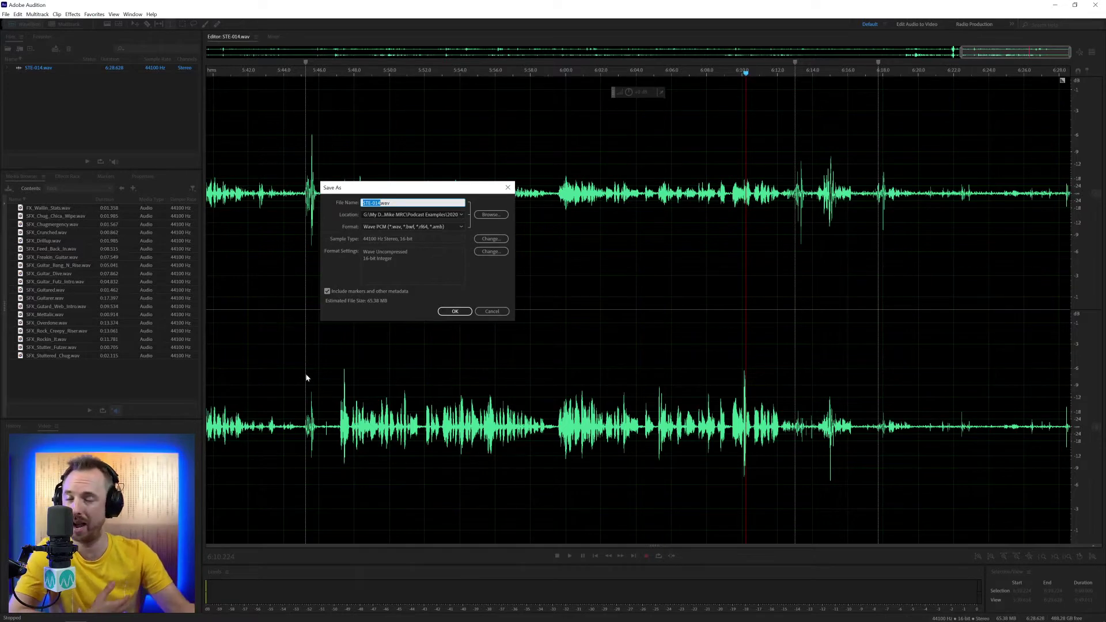
left_click(492, 311)
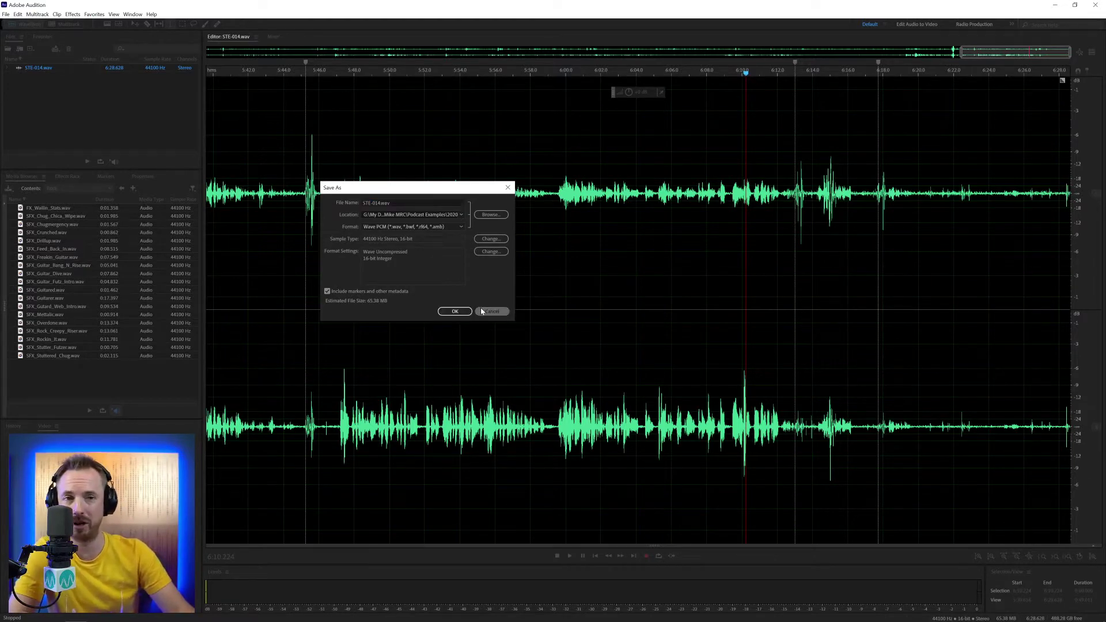
- Check the Markers & Metadata preferences again and close without changes
key("ctrl+k")
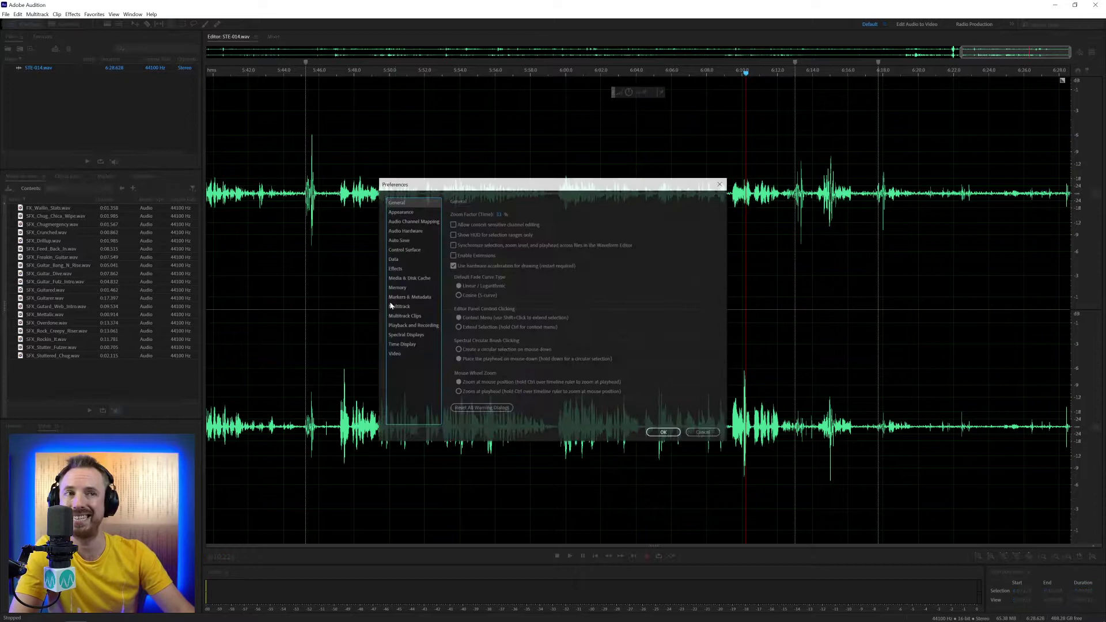
left_click(410, 299)
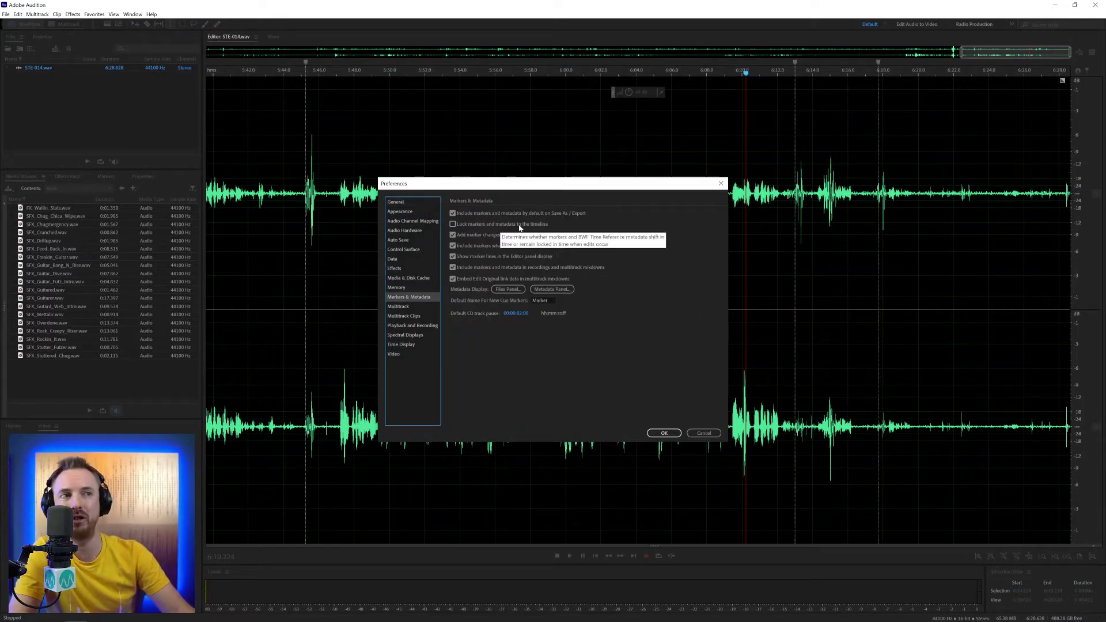
left_click(704, 433)
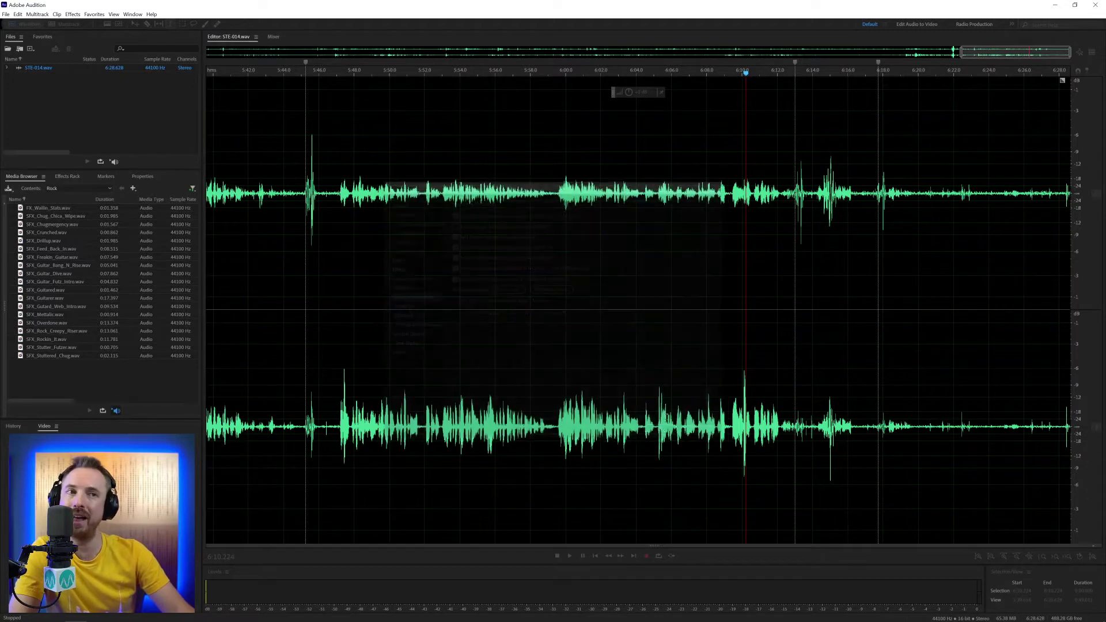
- Delete the audio from 5:46.919 to 5:59.147, then undo the deletion
left_click_drag(335, 193, 550, 196)
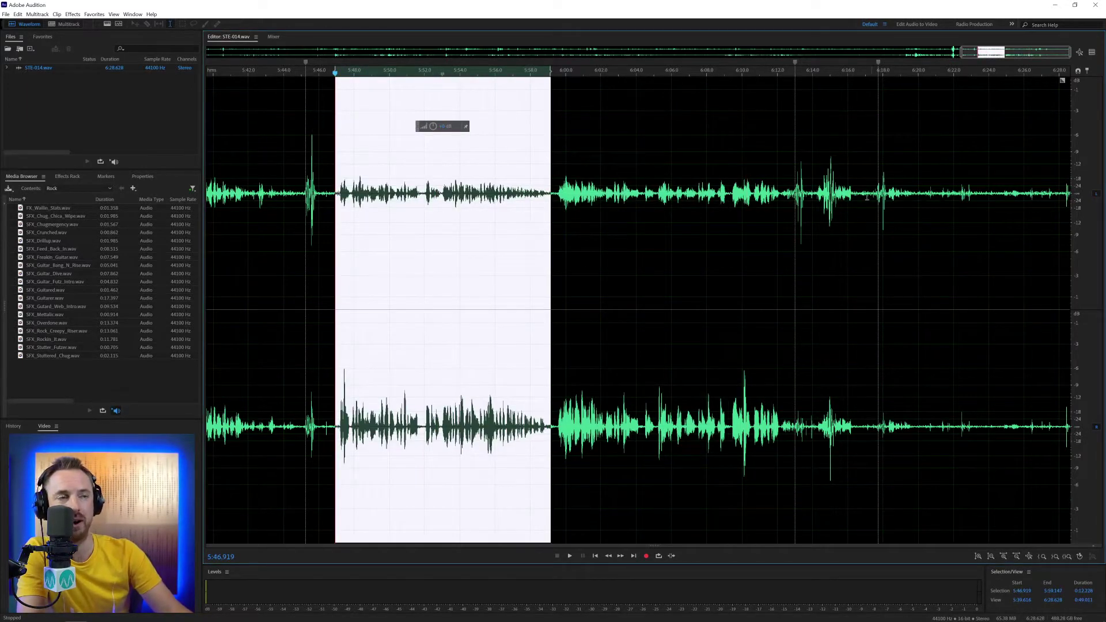
key("Delete")
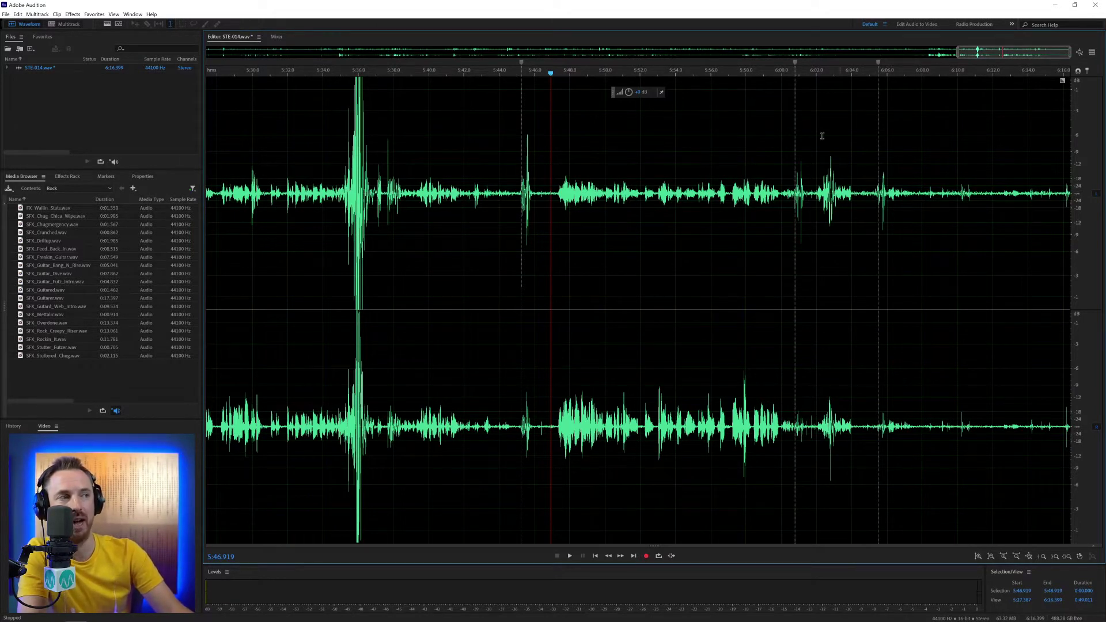
key("ctrl+z")
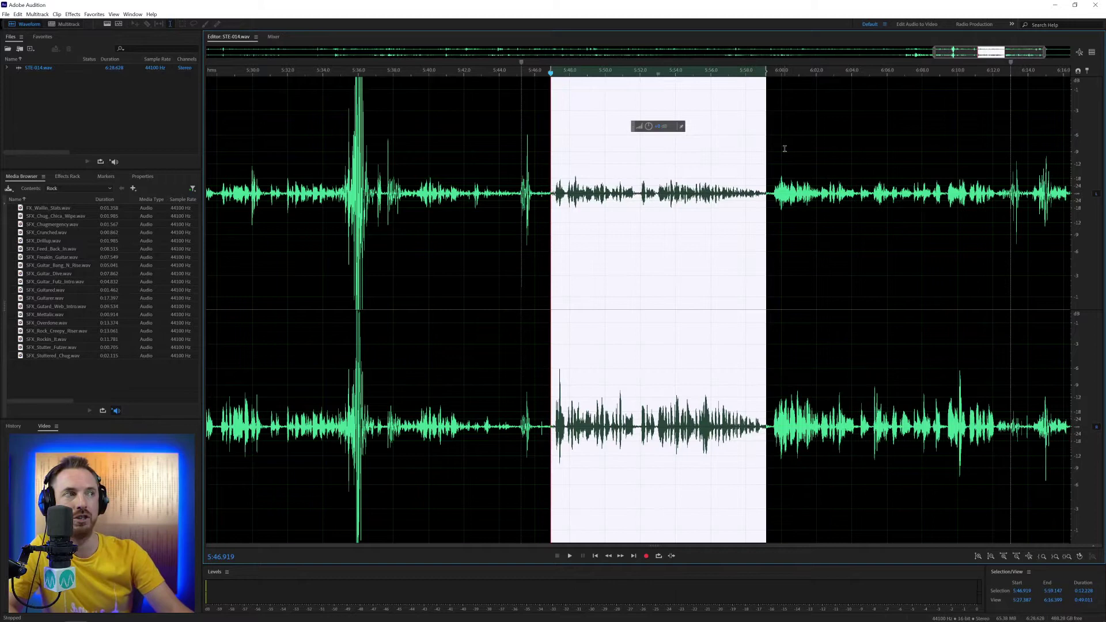
- Enable 'Lock markers and metadata to the timeline' in Markers & Metadata preferences
left_click_drag(949, 51, 968, 53)
key("ctrl+k")
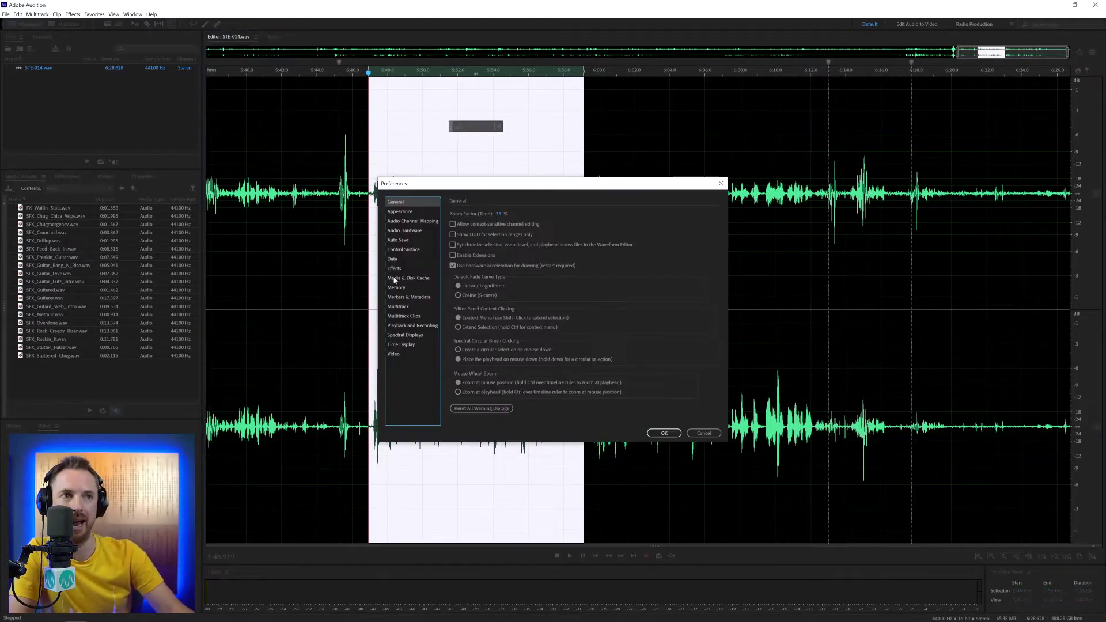
left_click(406, 298)
left_click(487, 224)
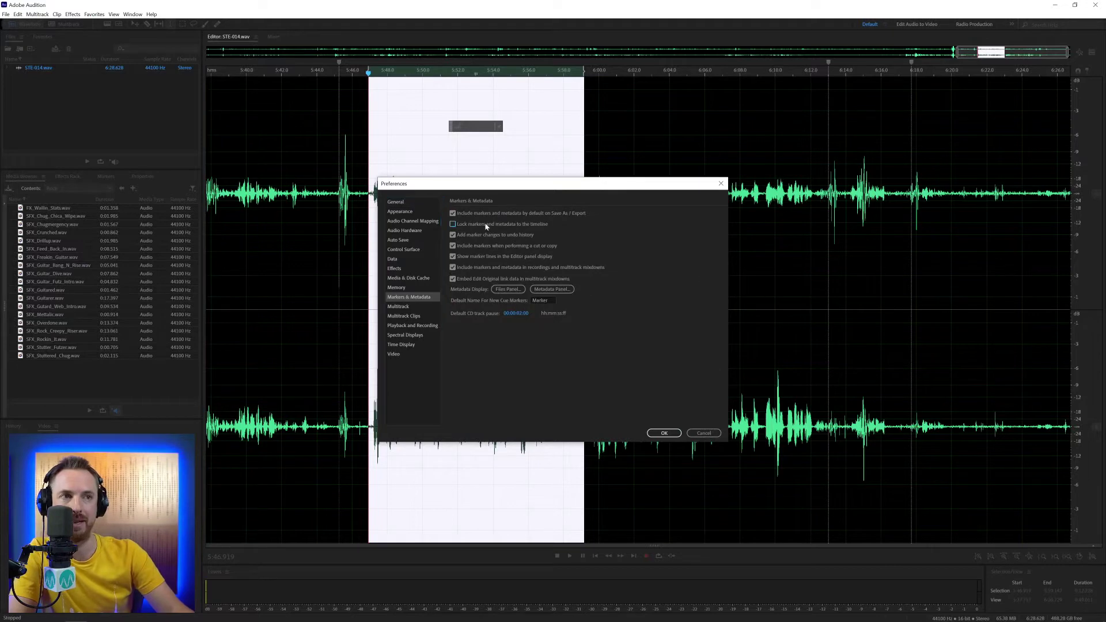
left_click(662, 432)
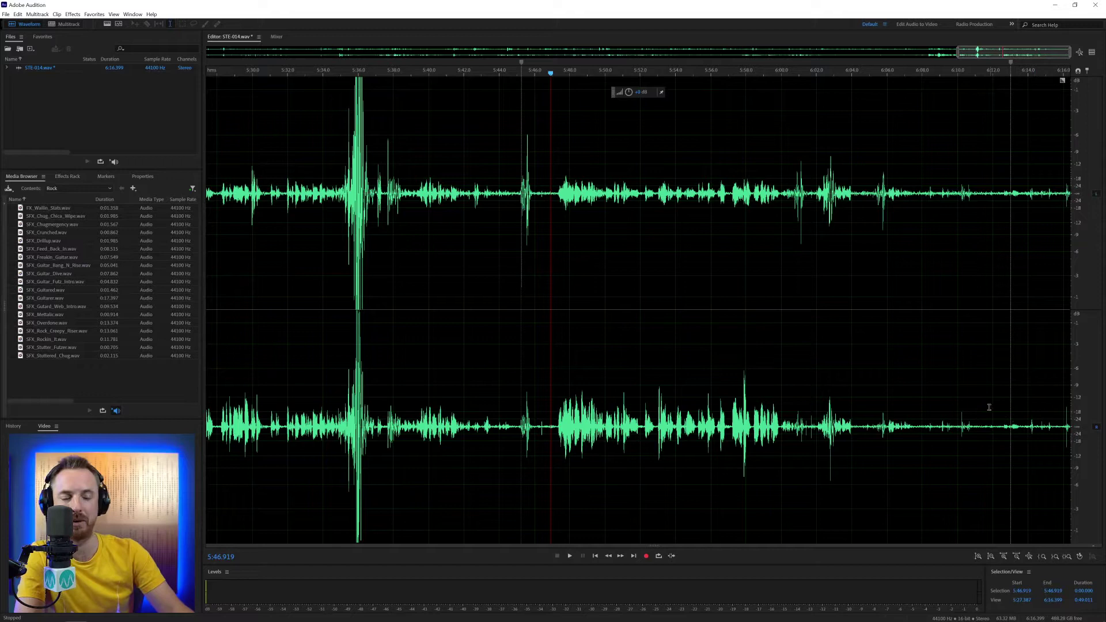
- Reopen the Markers & Metadata preferences to confirm the setting, then close them
key("ctrl+k")
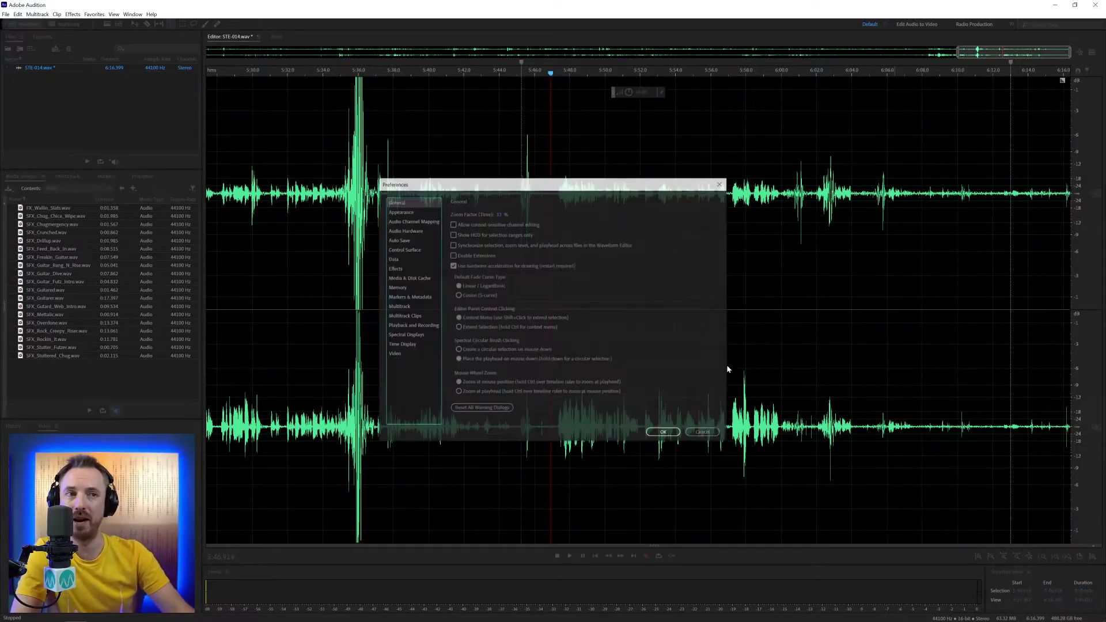
left_click(402, 297)
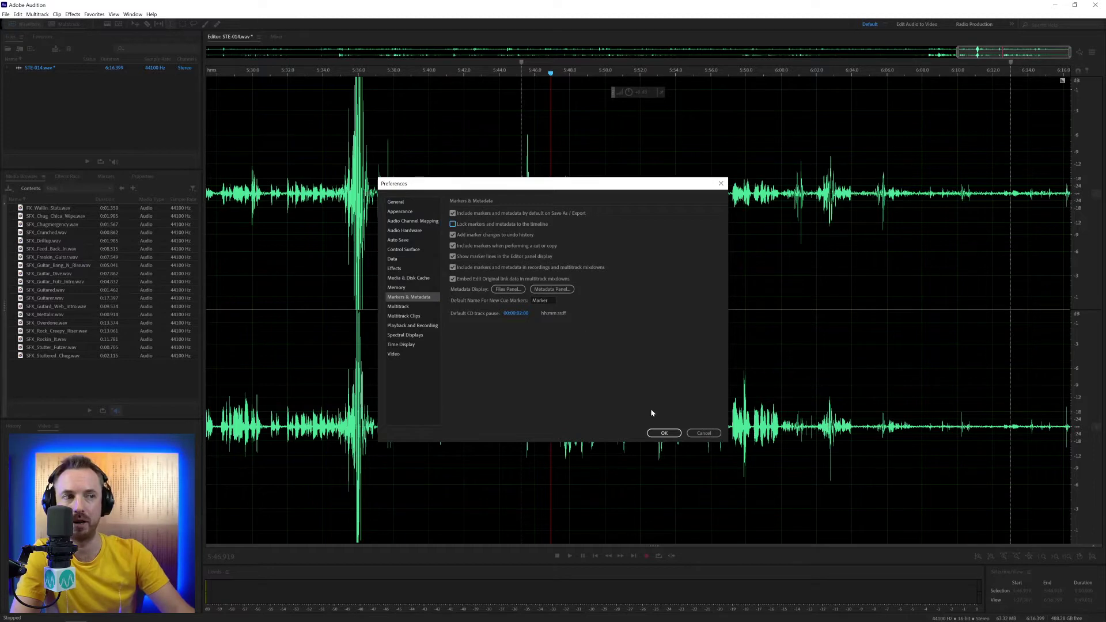
left_click(664, 433)
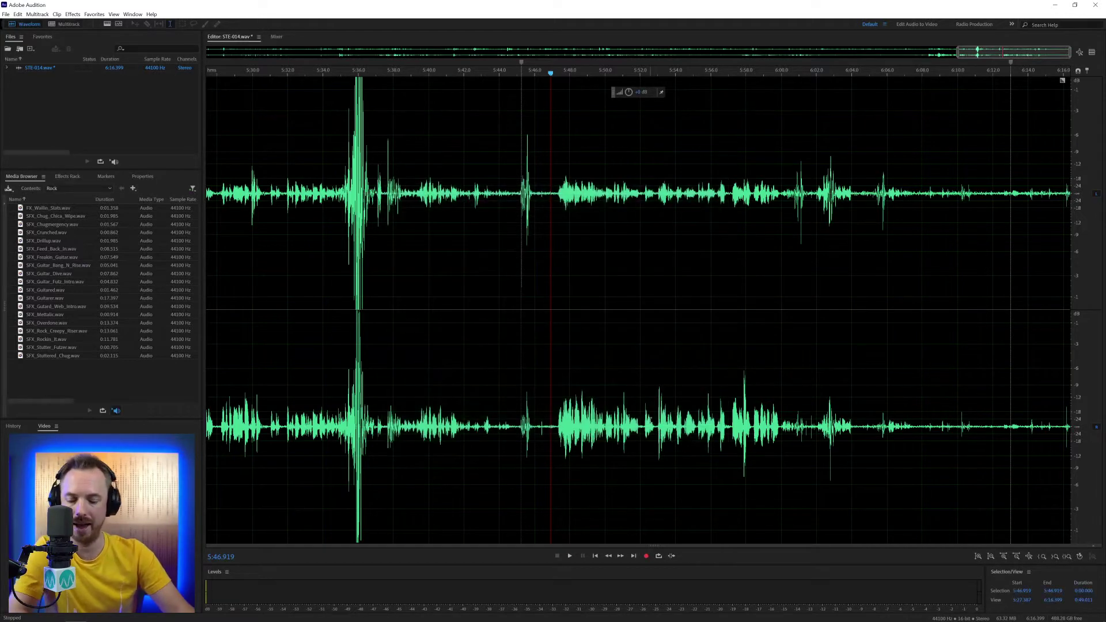
- Paste the removed audio back at 5:46.919, restoring the 6:28.628 length
key("ctrl+v")
left_click_drag(717, 363, 909, 360)
left_click(881, 360)
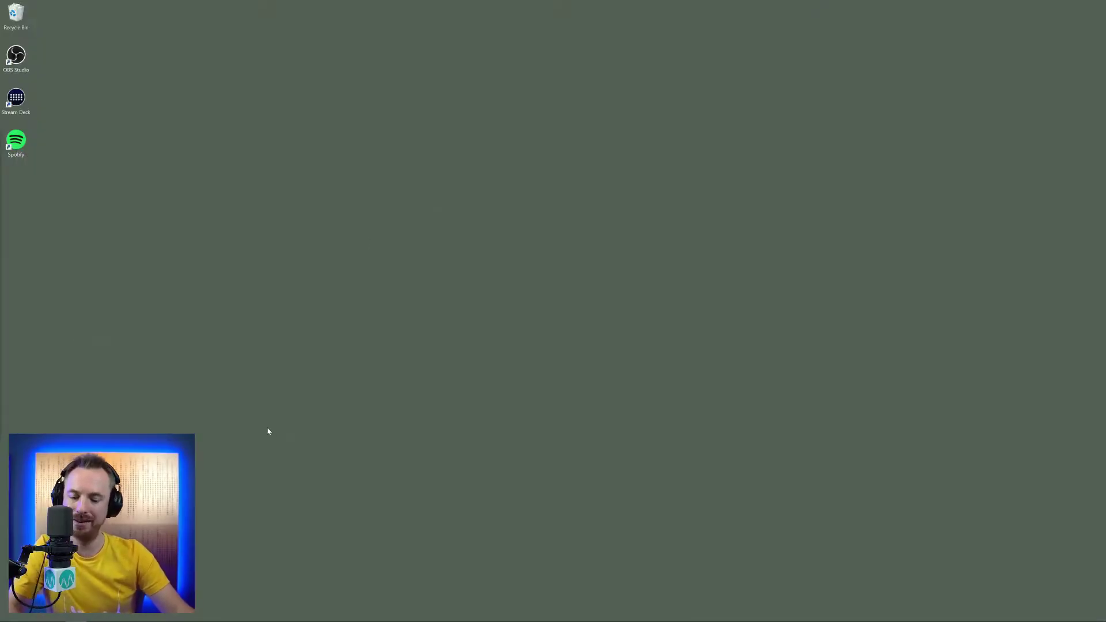
- Return to Audition and confirm the Markers & Metadata preferences with OK
key("alt+Tab")
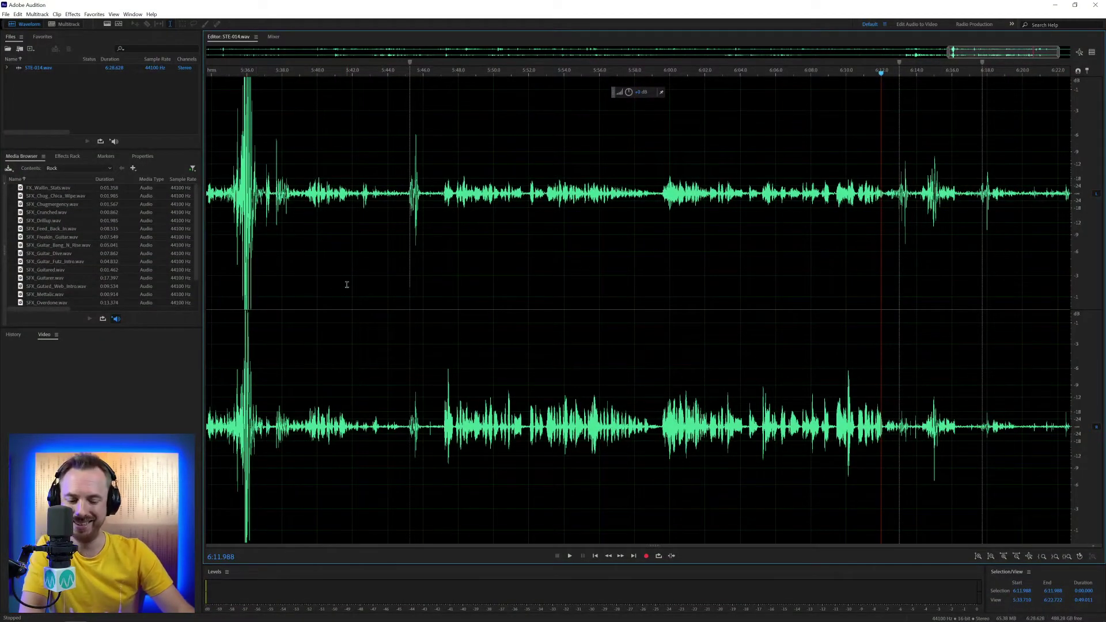
key("ctrl+k")
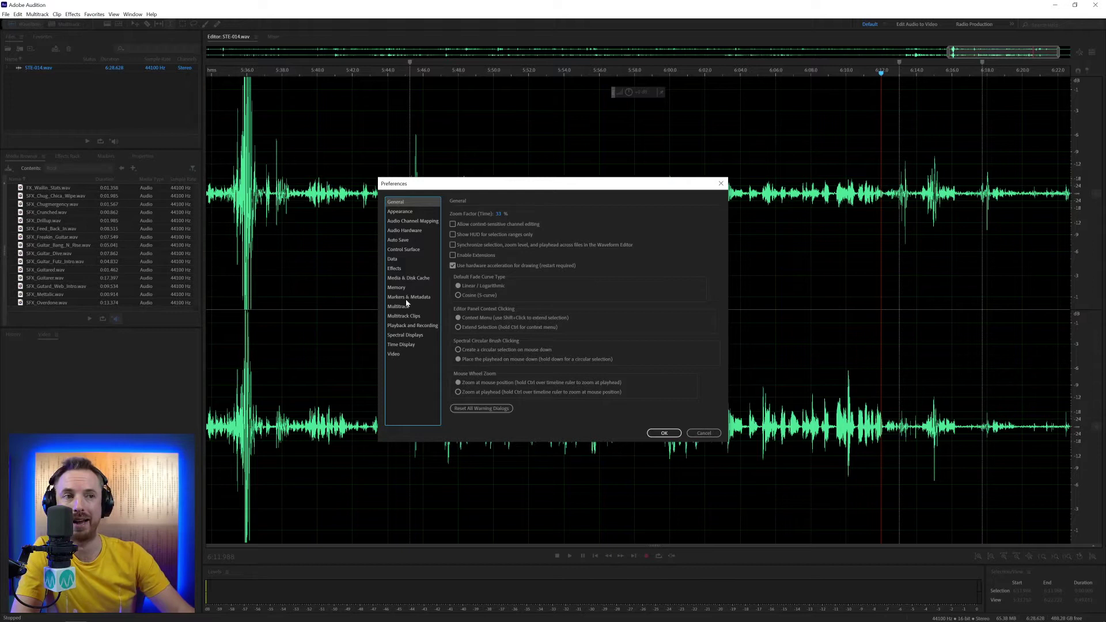
left_click(420, 296)
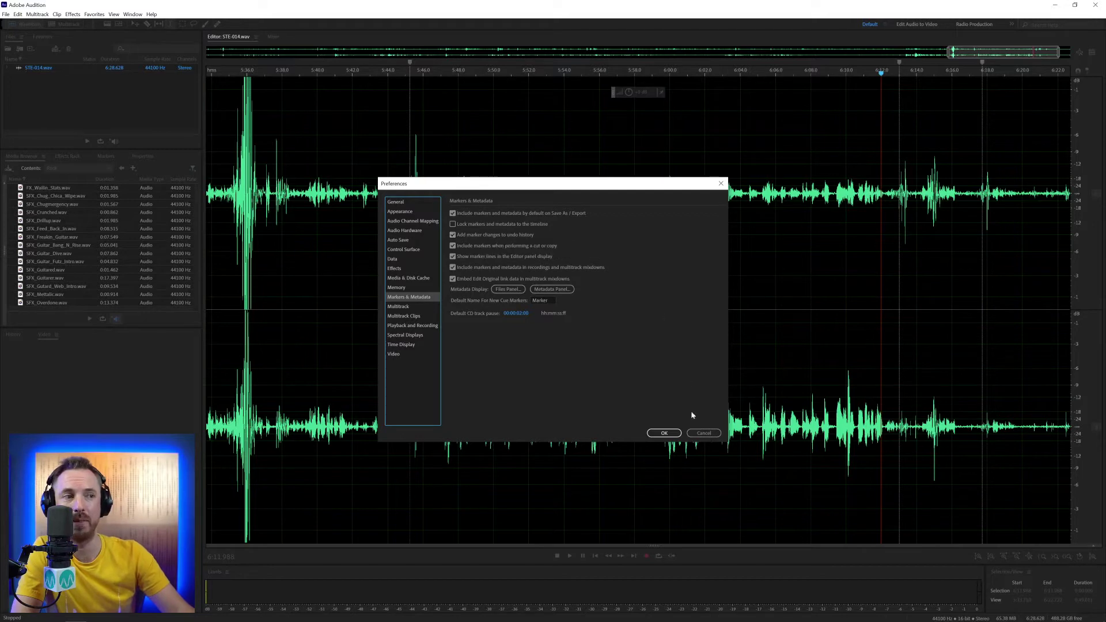
left_click(664, 433)
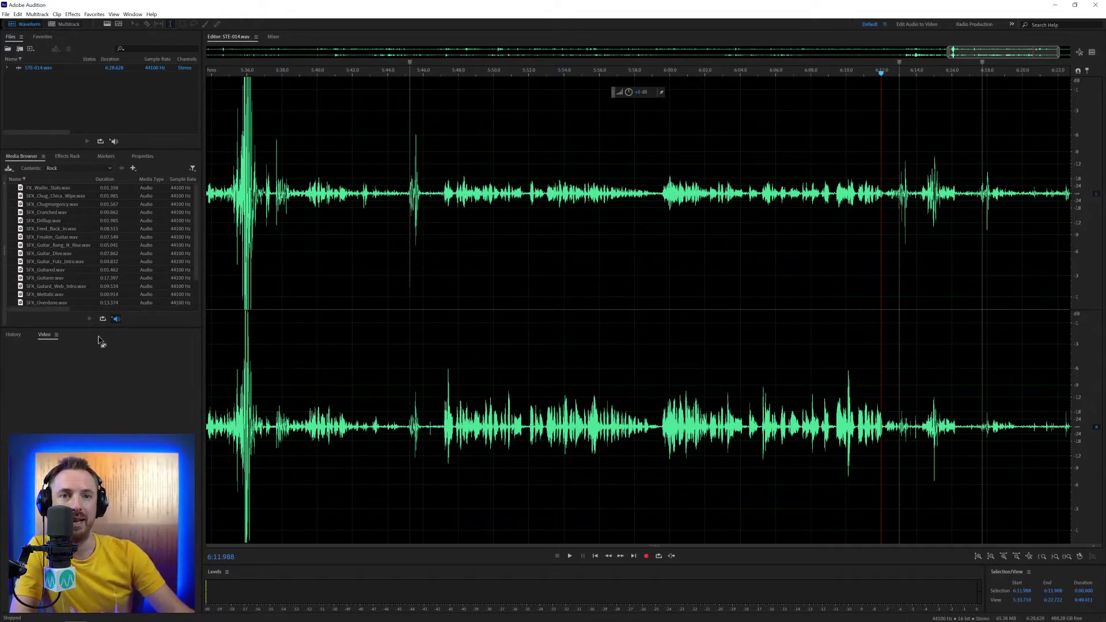
- With History shown, add cue markers Marker 05, 06 and 07, the last at 6:09.758
left_click(13, 334)
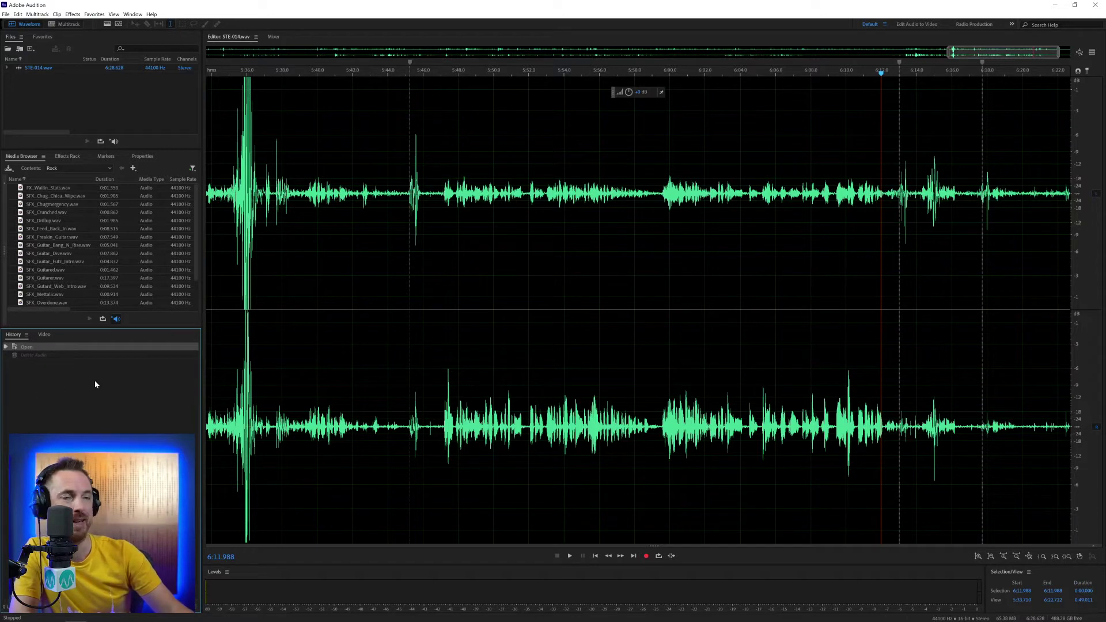
left_click(540, 248)
key("m")
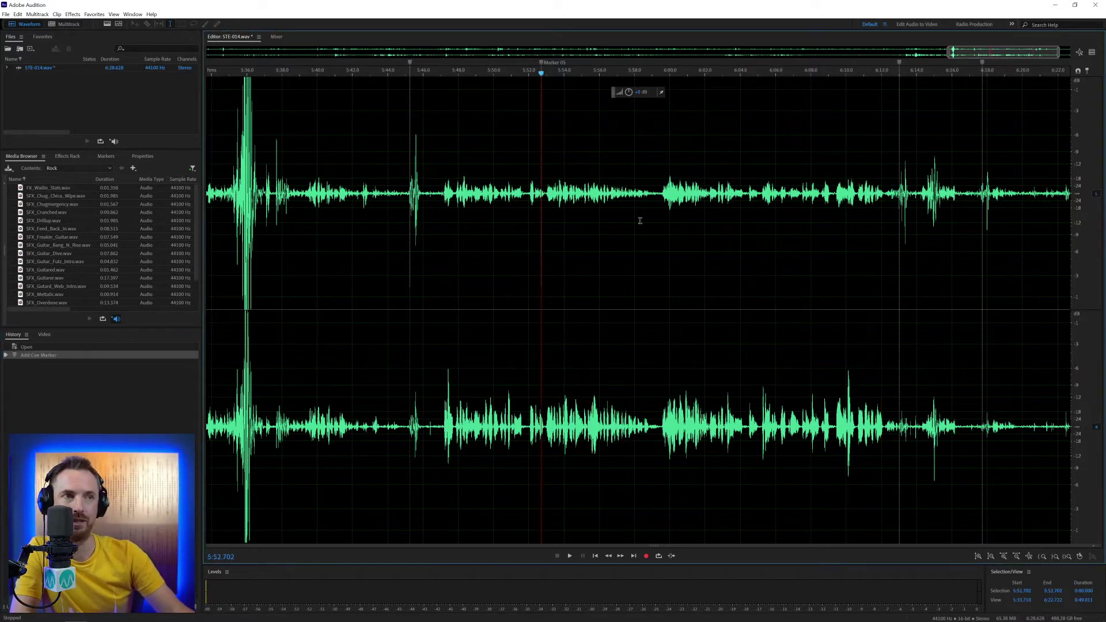
left_click(642, 223)
key("m")
left_click(764, 233)
left_click(842, 240)
key("m")
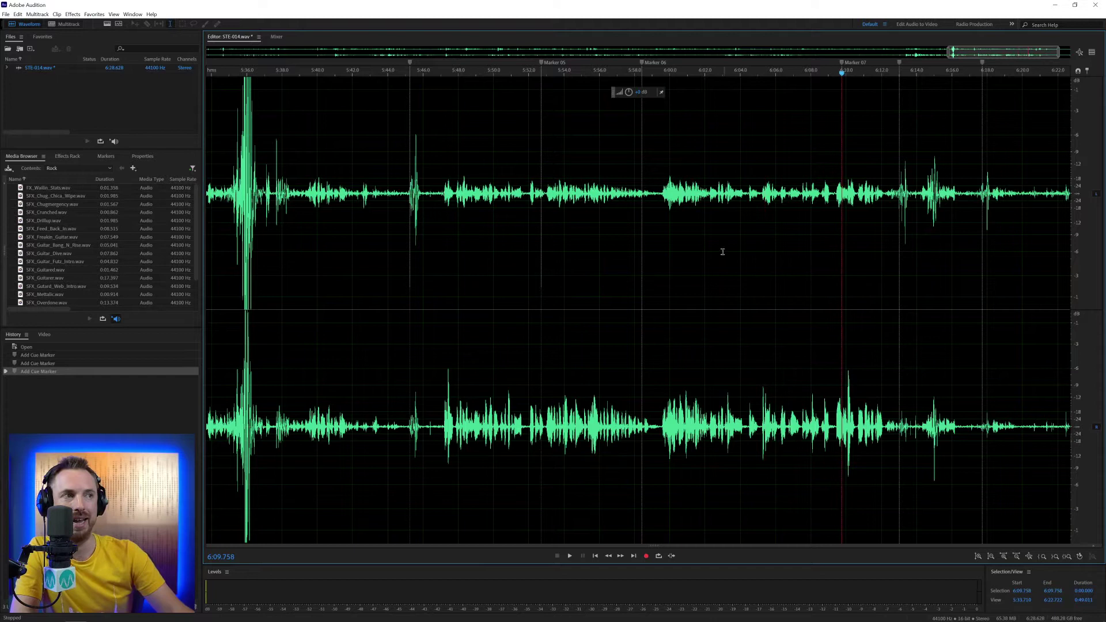
- Step through the Add Cue Marker History entries, then place the playhead at 5:53.486
left_click(53, 355)
left_click(53, 364)
left_click(53, 370)
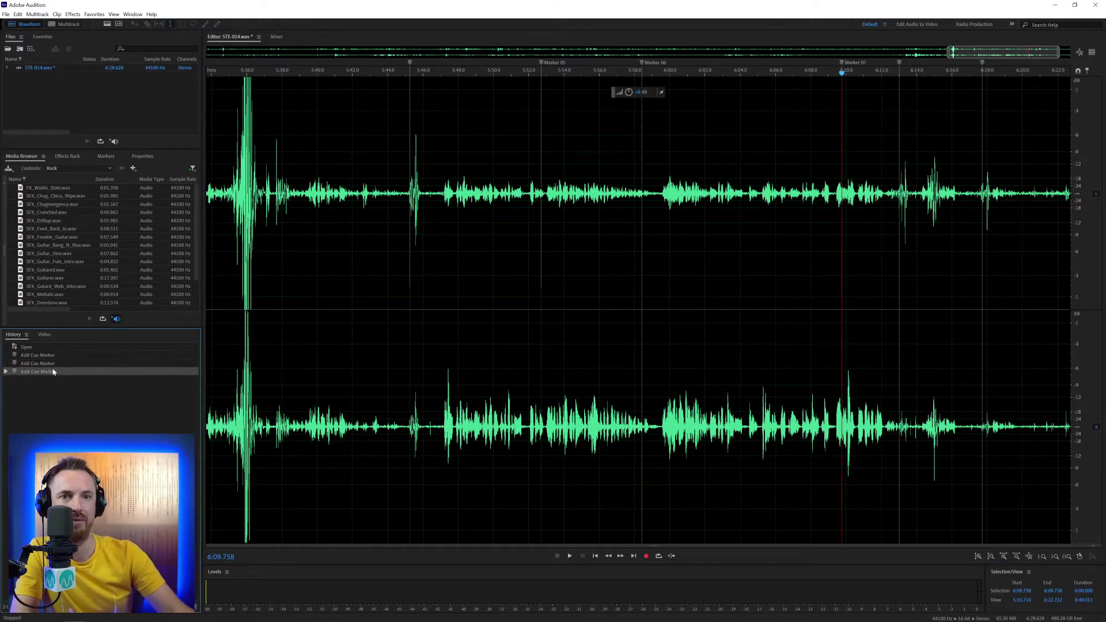
left_click(650, 329)
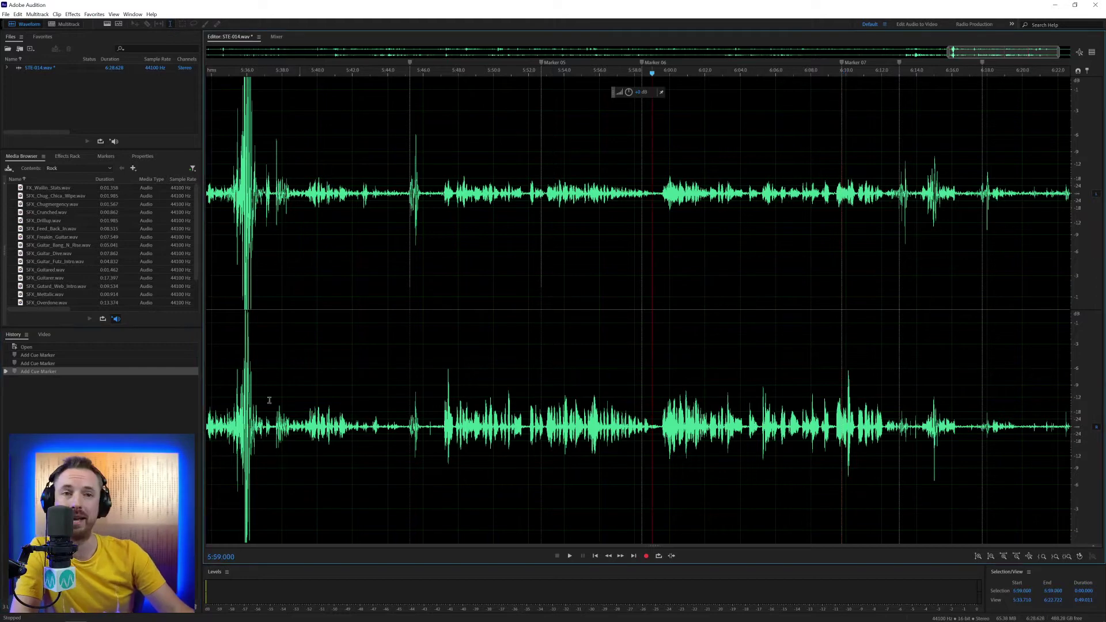
left_click(554, 317)
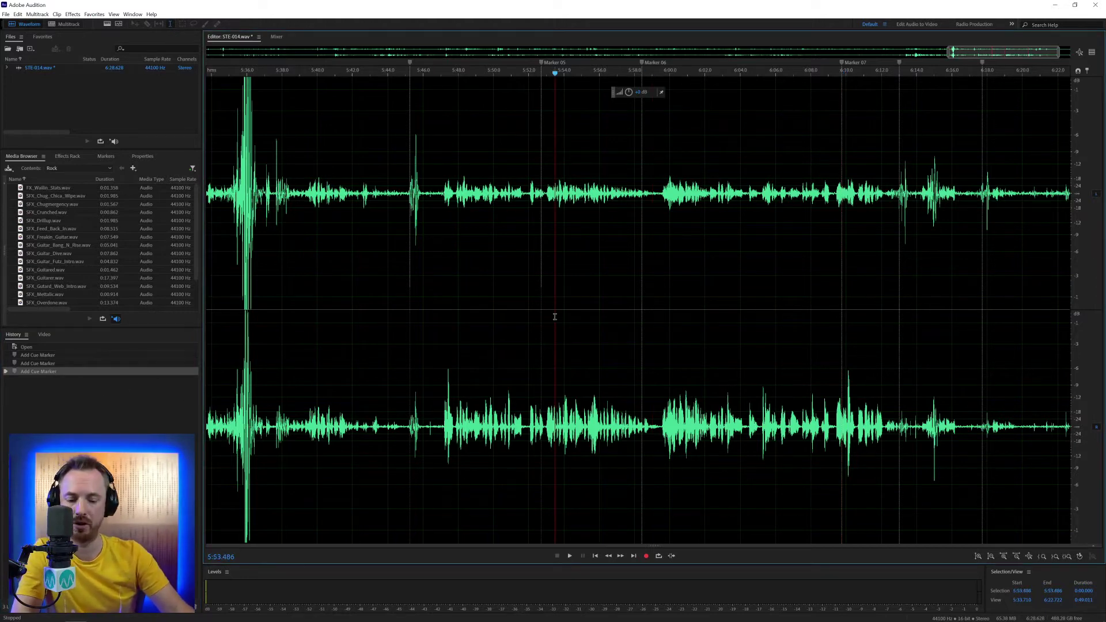
- Check the Markers & Metadata preferences and close them
key("ctrl+k")
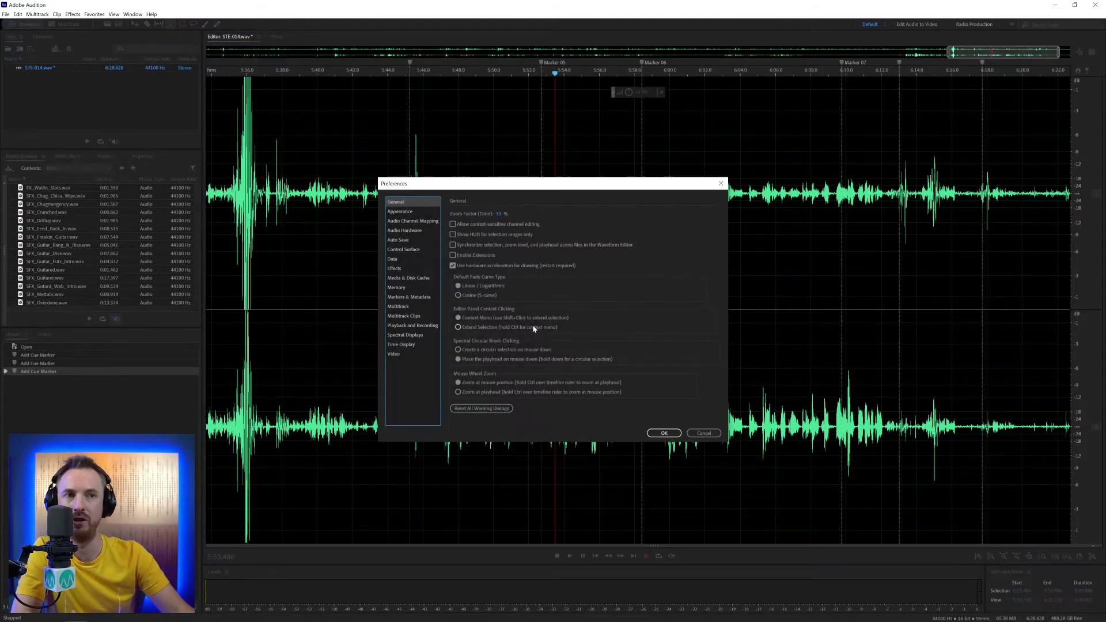
left_click(409, 297)
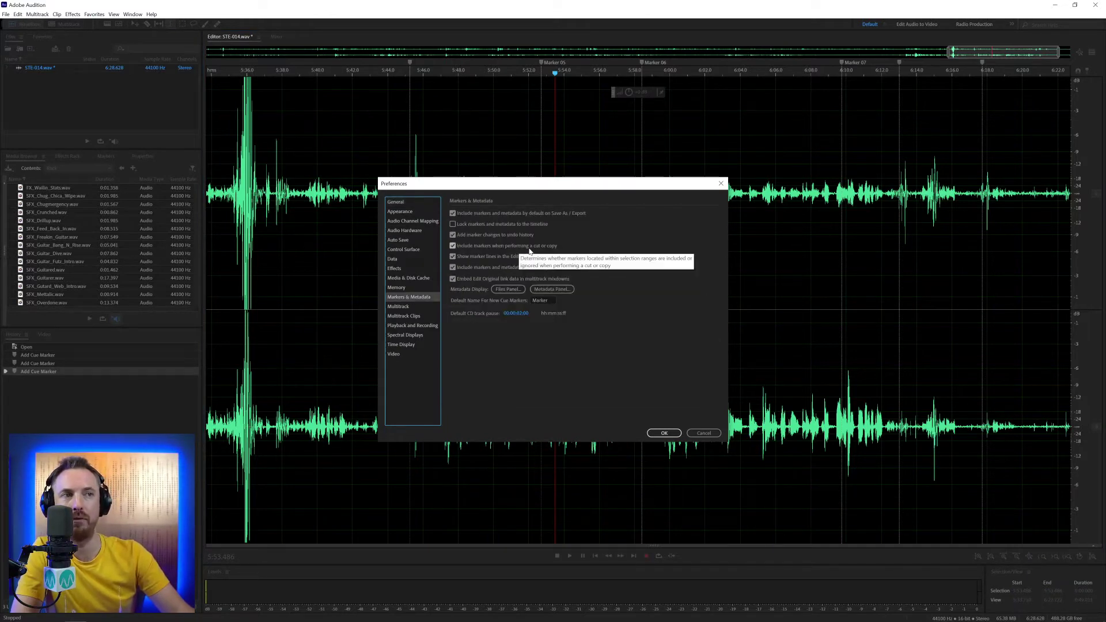
left_click(664, 433)
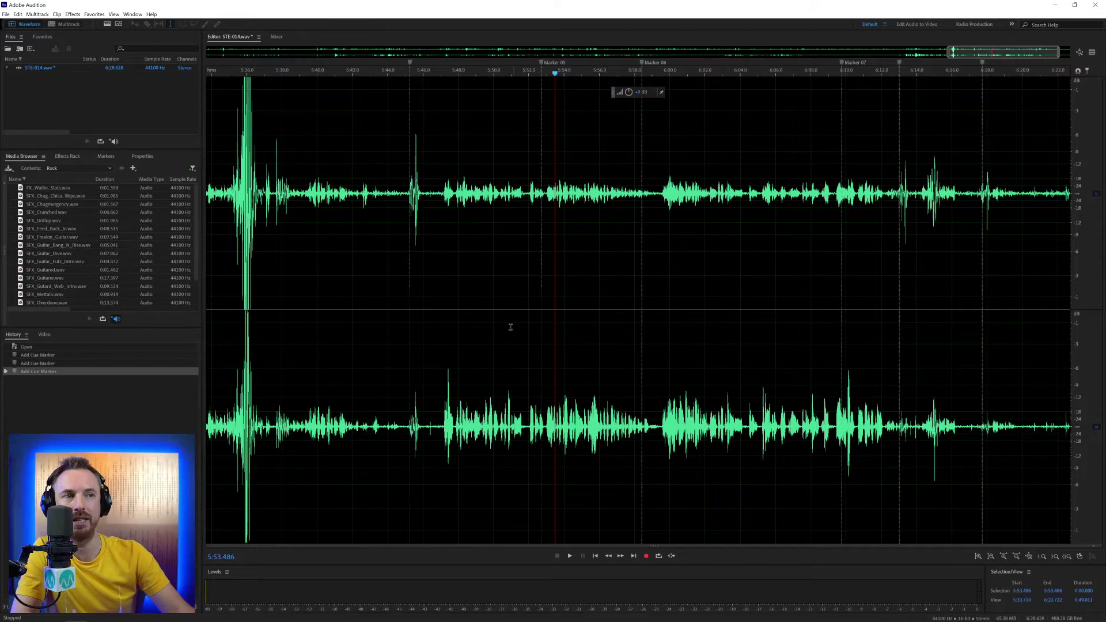
- Copy 5:43–6:03 with Markers 05 and 06 into new mono file Untitled 8, then minimize Audition
left_click_drag(374, 248, 726, 255)
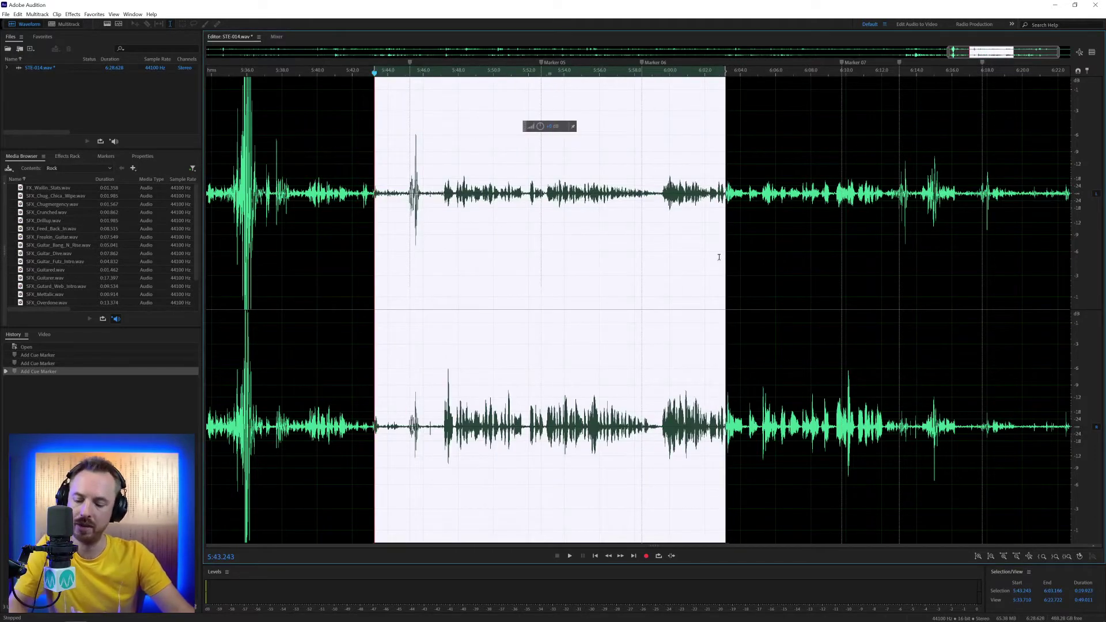
key("ctrl+c")
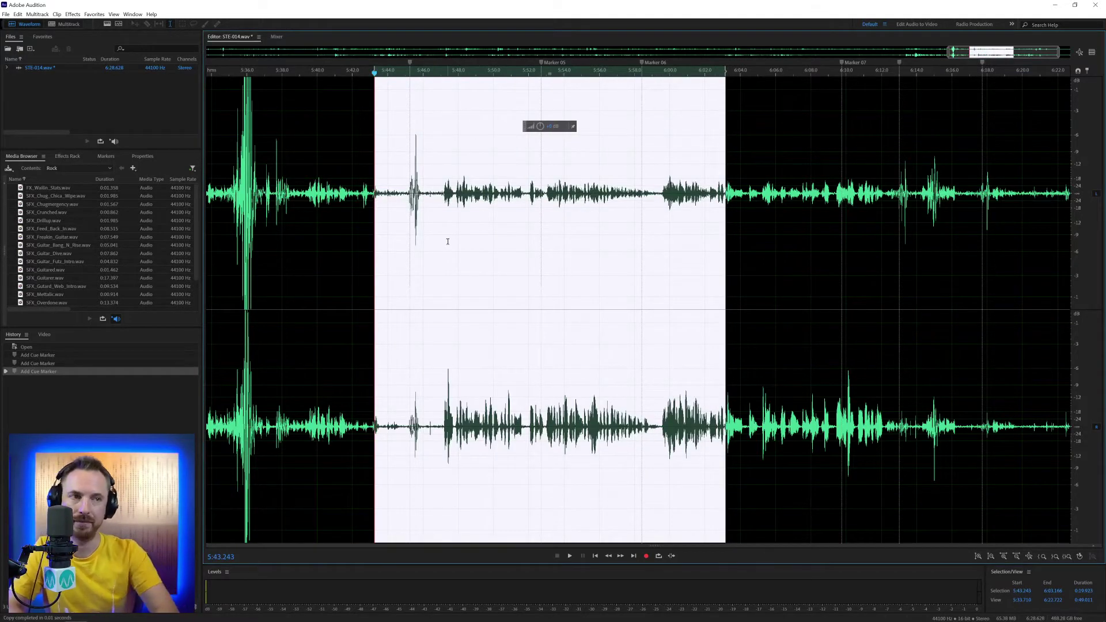
key("ctrl+shift+n")
key("Return")
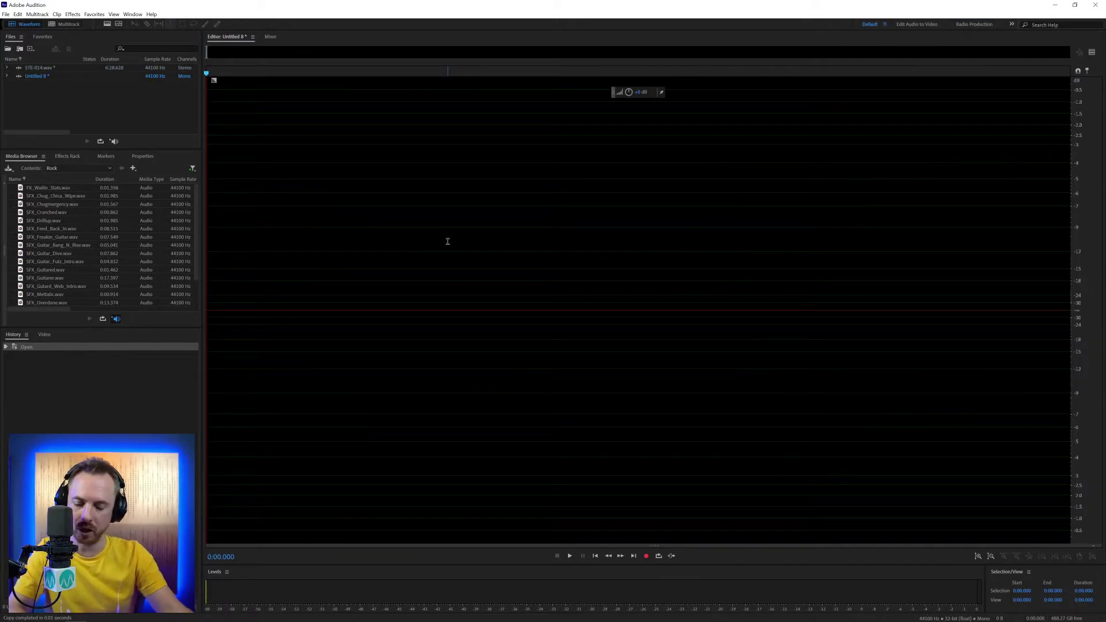
key("ctrl+v")
left_click(268, 228)
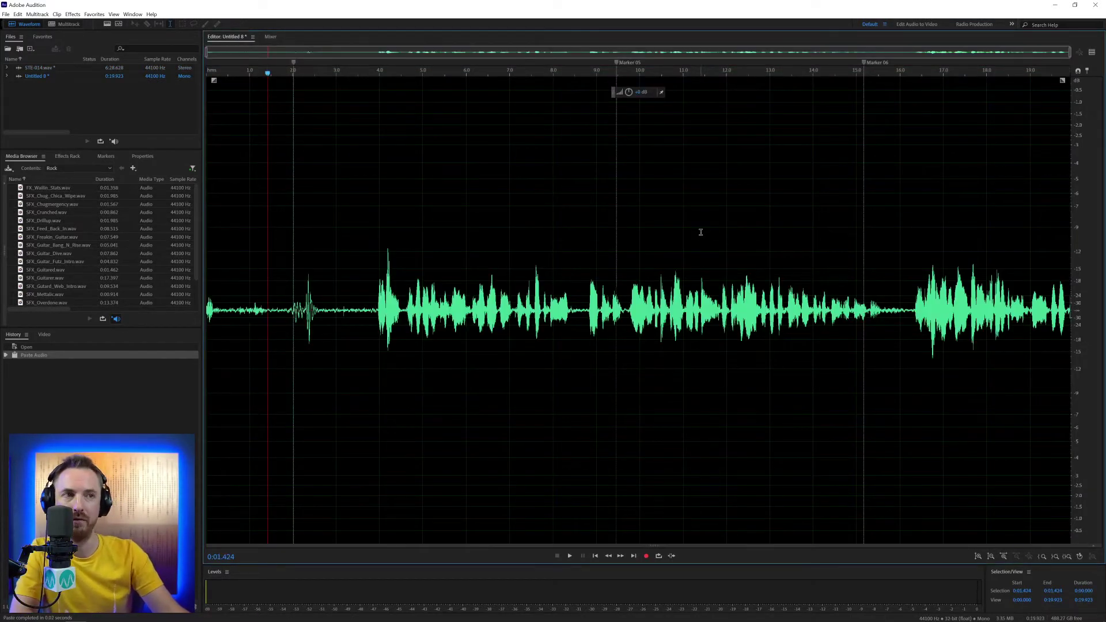
key("super+d")
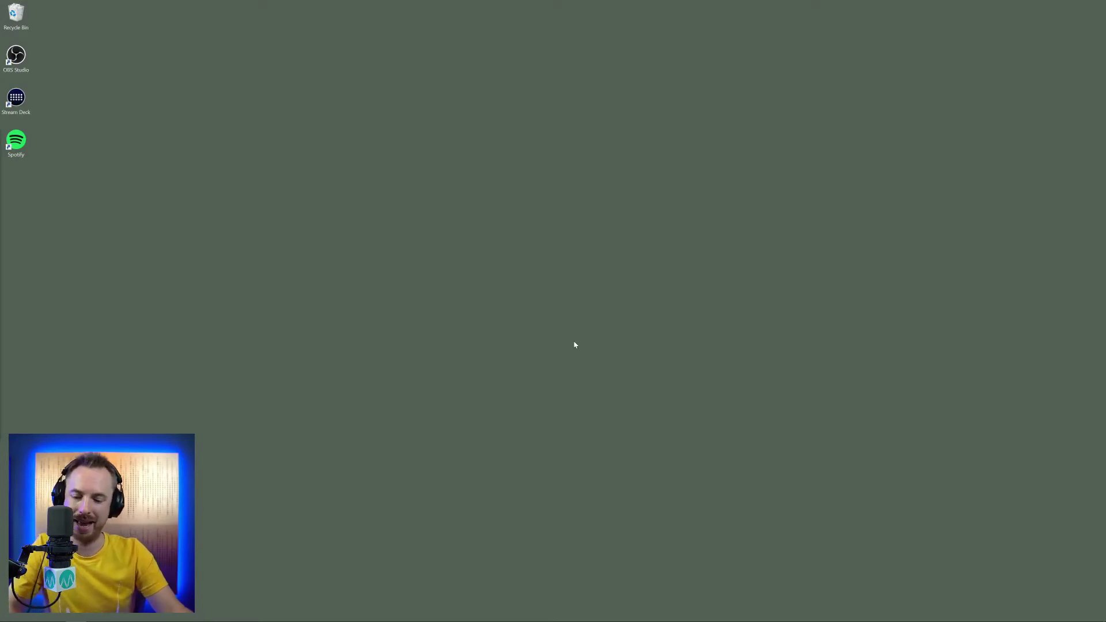
- Back in Untitled 8, turn off marker lines in the Editor panel display preferences
key("alt+Tab")
key("alt+Tab")
key("alt+Tab")
key("alt+Tab")
key("alt+Tab")
key("alt+Tab")
key("alt+Tab")
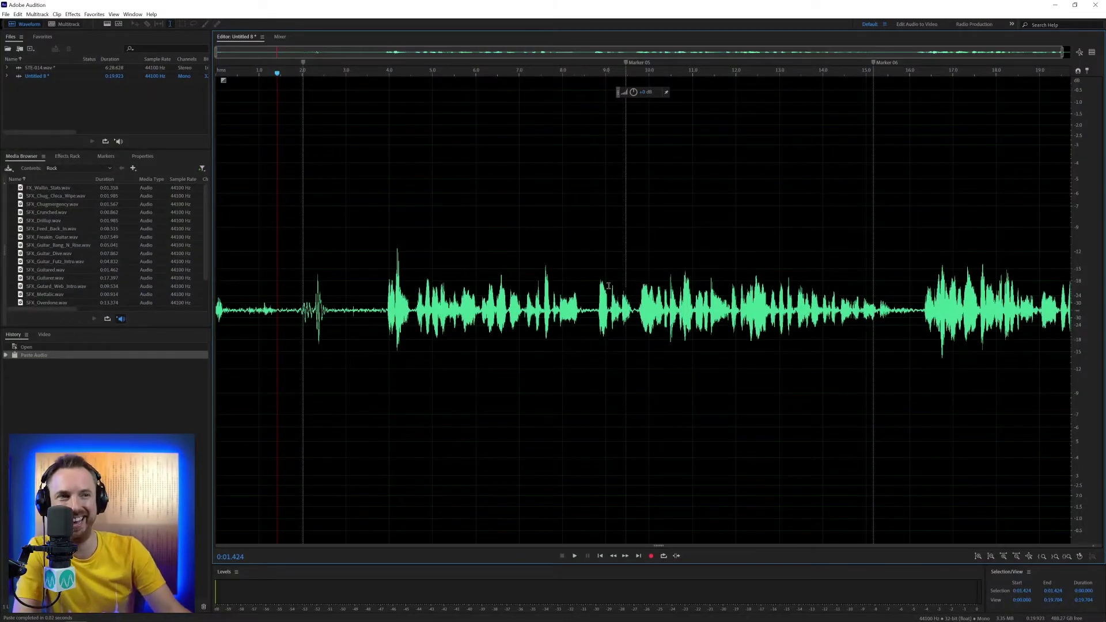
left_click(608, 286)
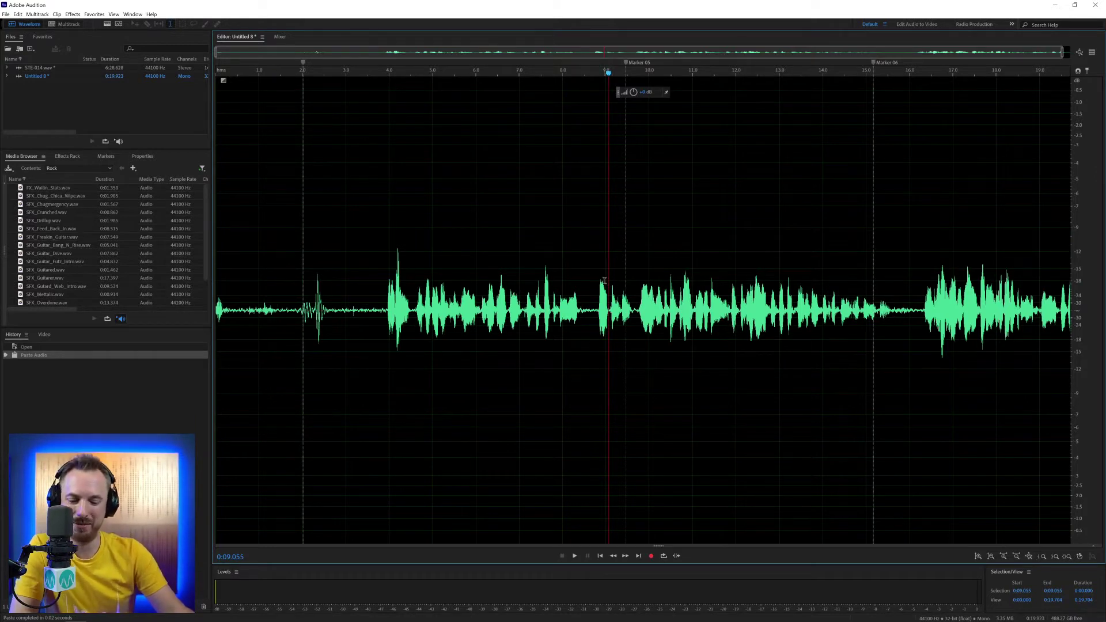
key("ctrl+k")
left_click(415, 297)
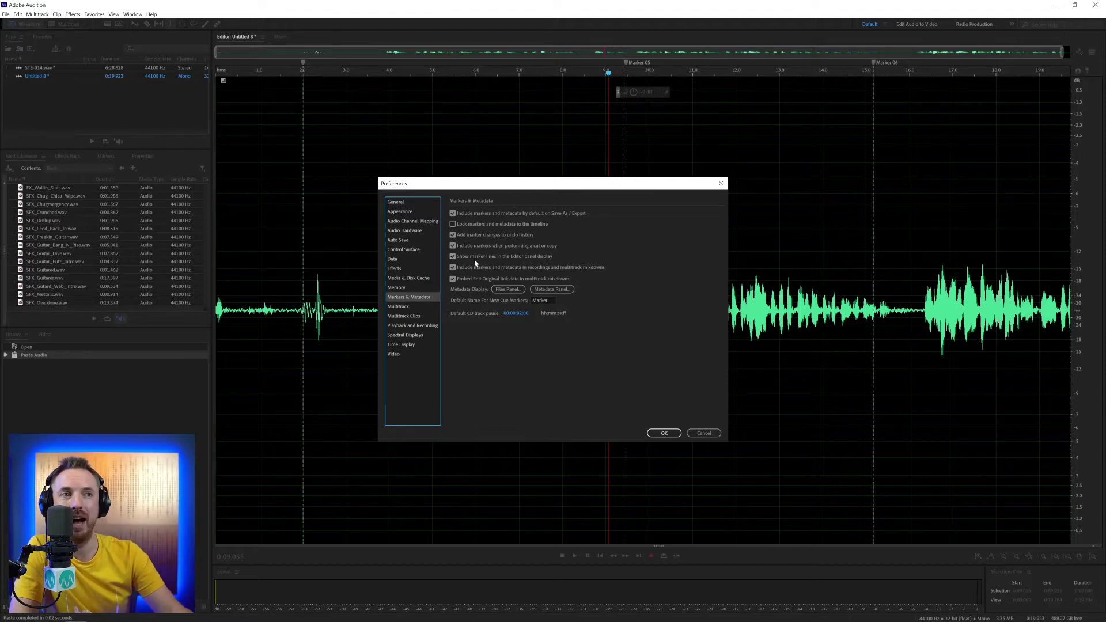
left_click(518, 258)
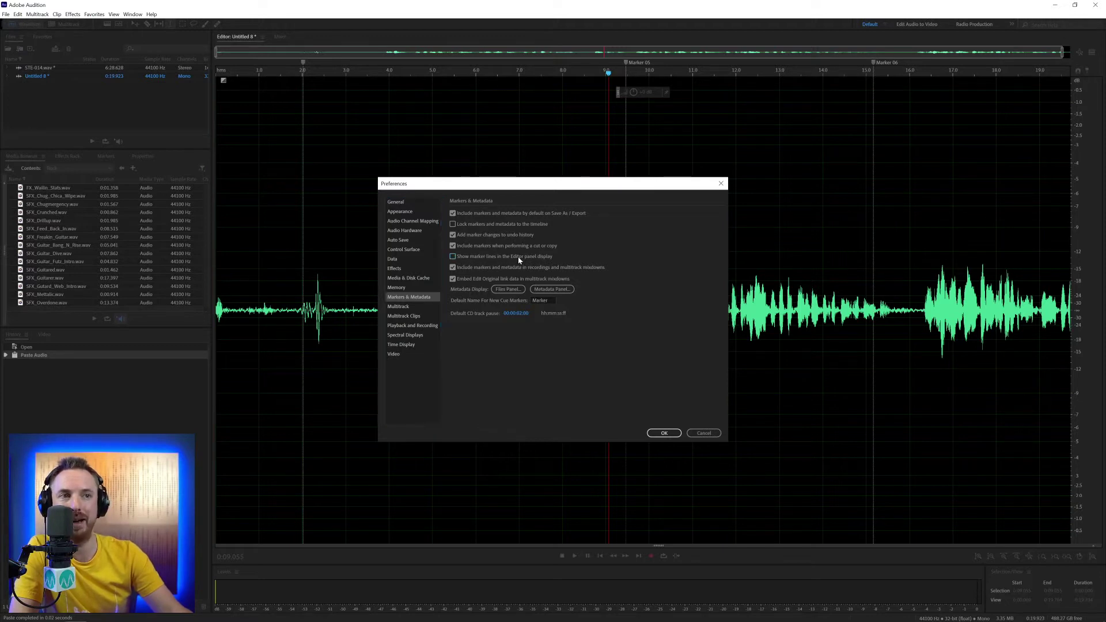
left_click(665, 432)
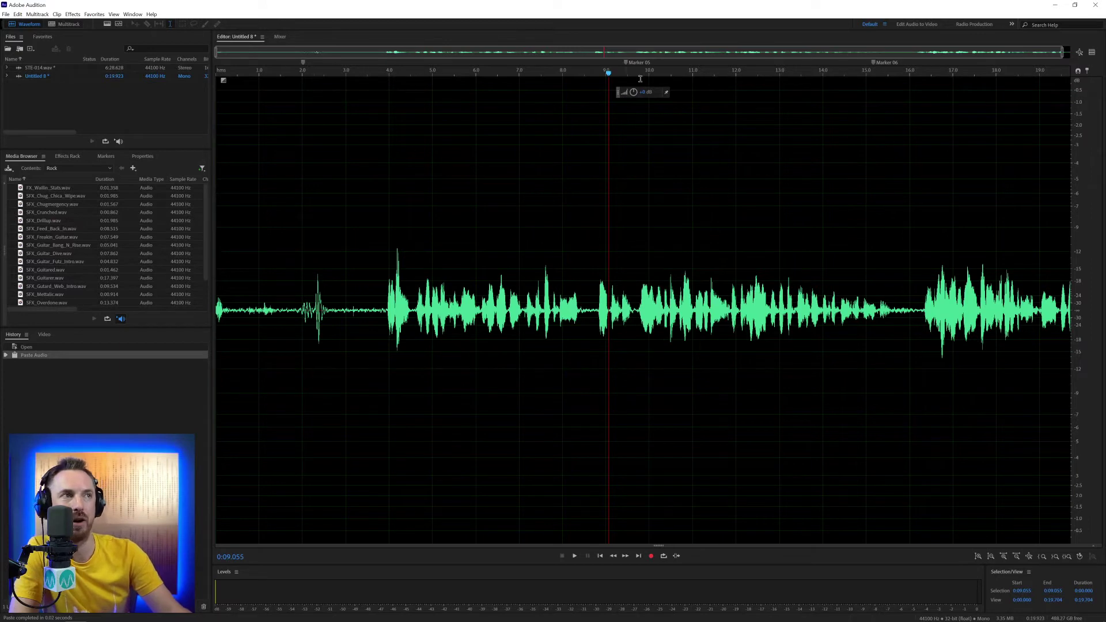
- Turn marker lines in the Editor panel display back on in Markers & Metadata
key("ctrl+k")
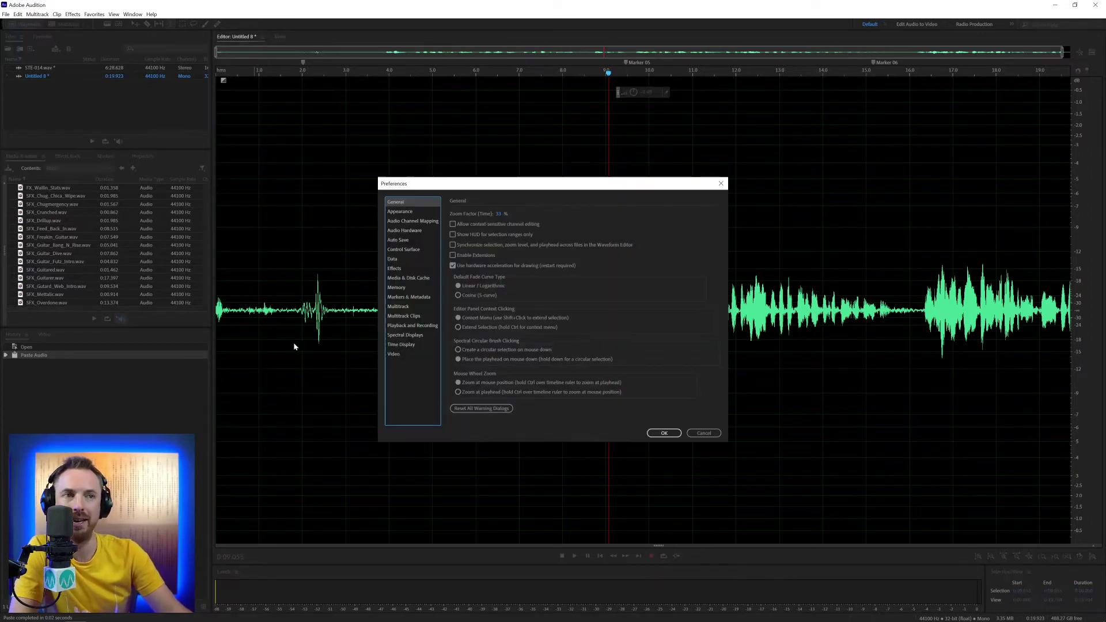
left_click(410, 296)
left_click(474, 257)
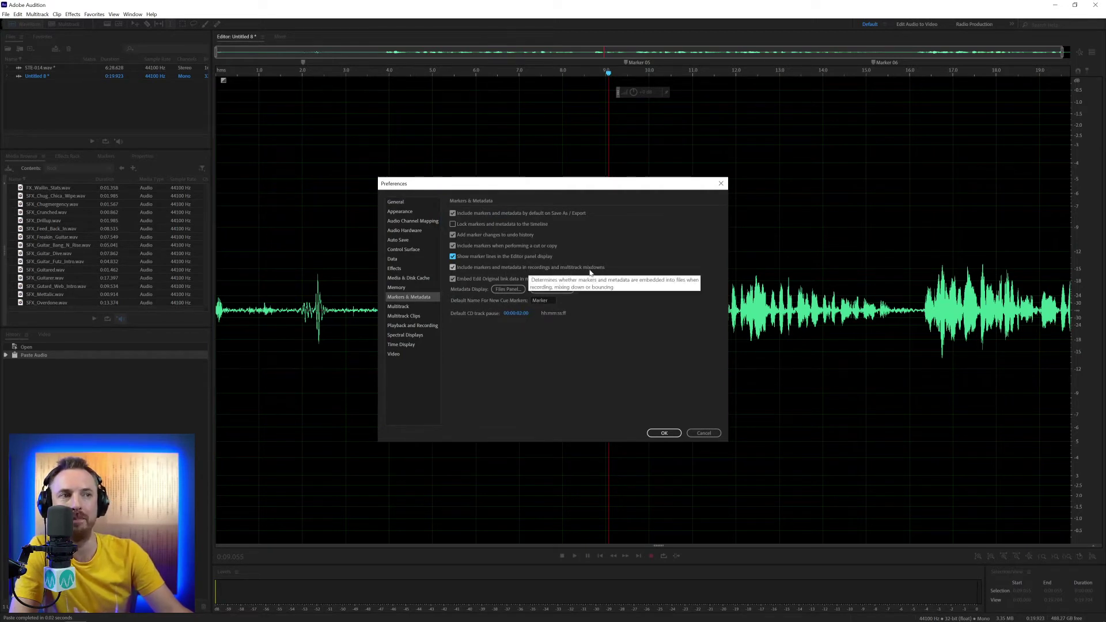
left_click(664, 432)
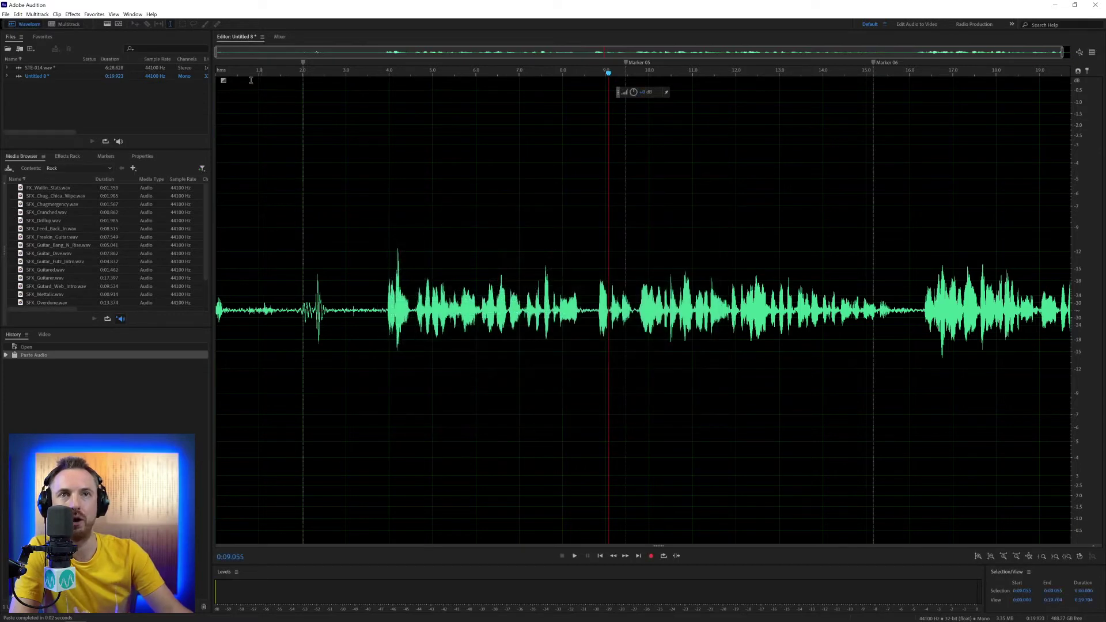
- Put Untitled 8 on Track 1 of a new multitrack session and mix down the entire session
left_click(68, 24)
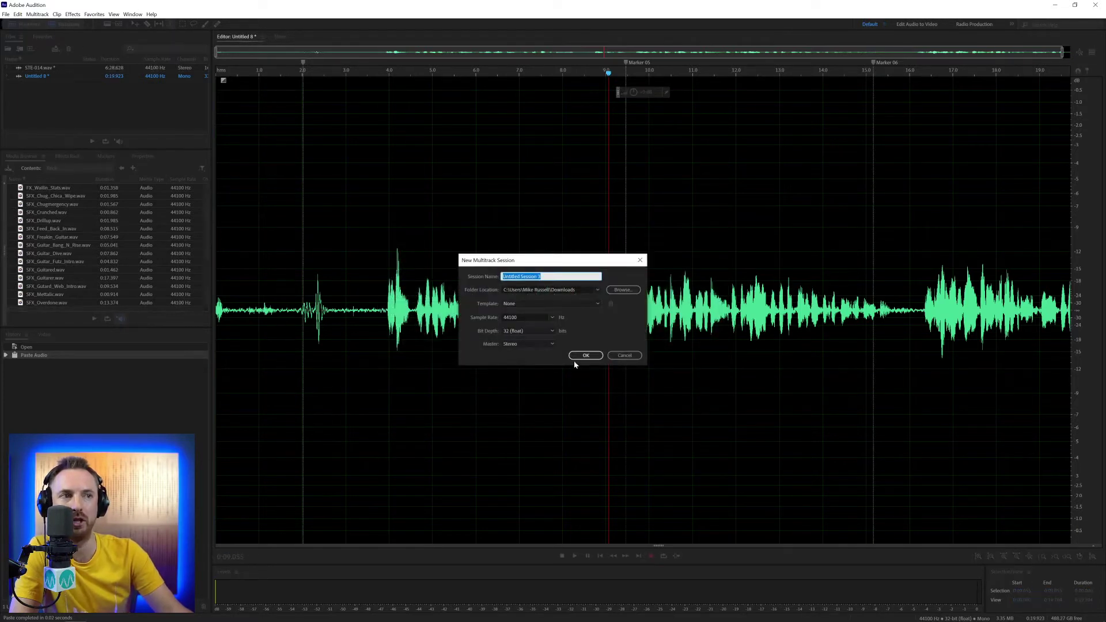
left_click(578, 355)
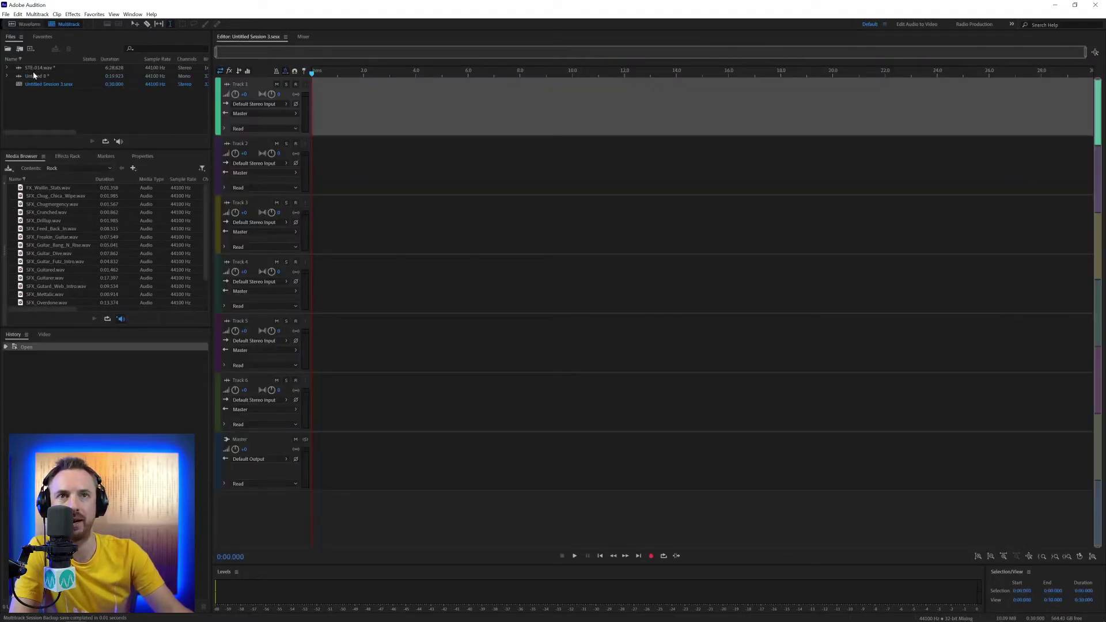
left_click_drag(34, 75, 306, 112)
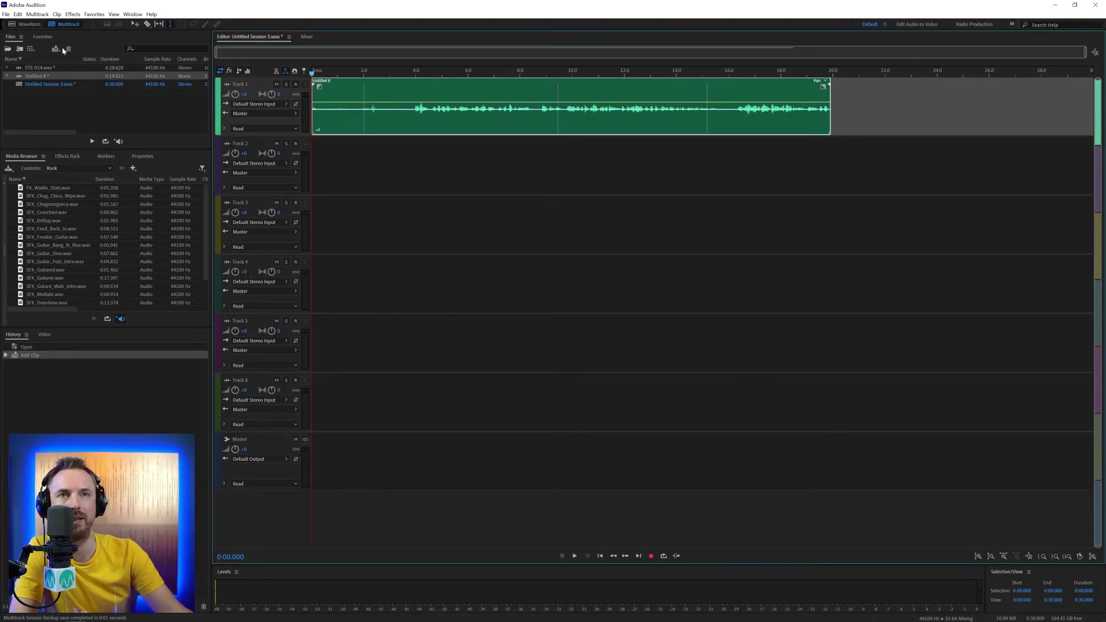
left_click(45, 14)
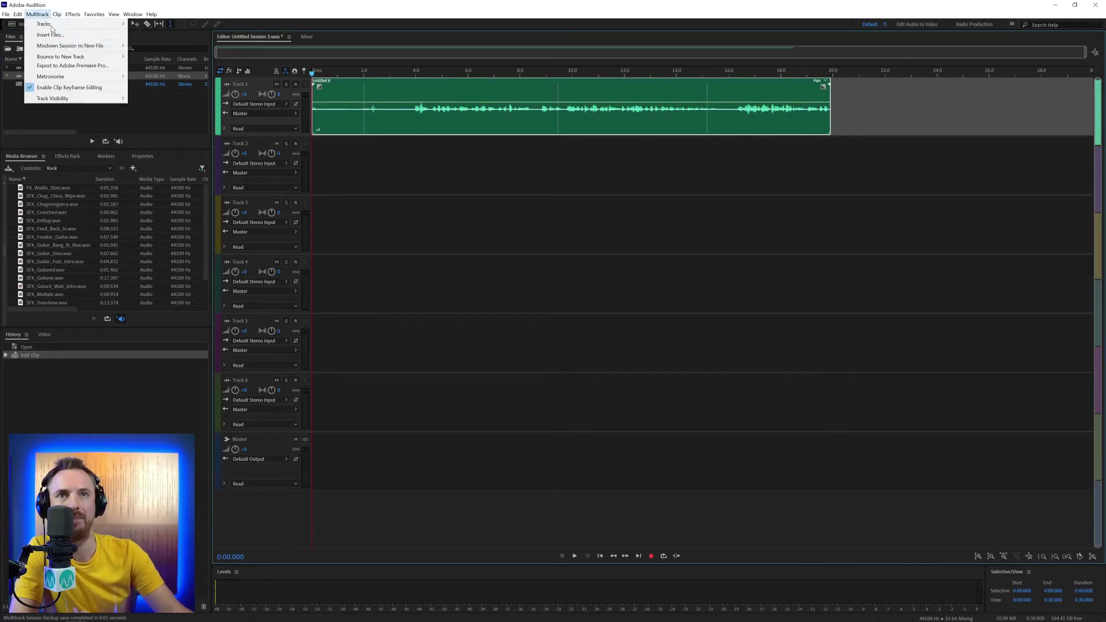
mouse_move(75, 46)
left_click(146, 51)
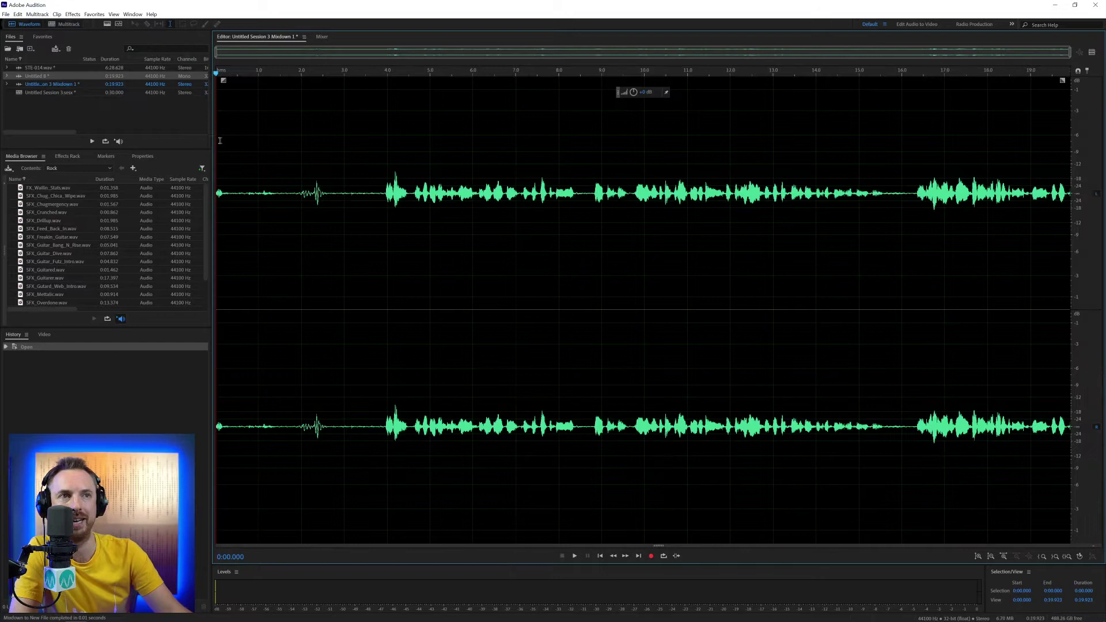
left_click(493, 209)
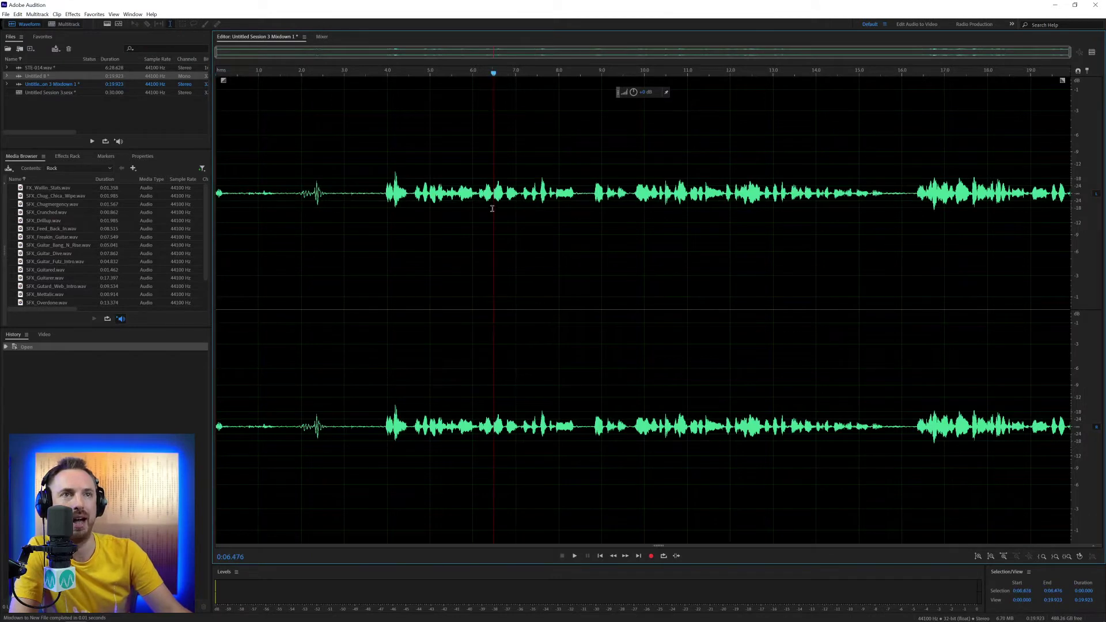
left_click(743, 239)
- Cancel out of the Markers & Metadata preferences and return to Untitled Session 3
key("ctrl+k")
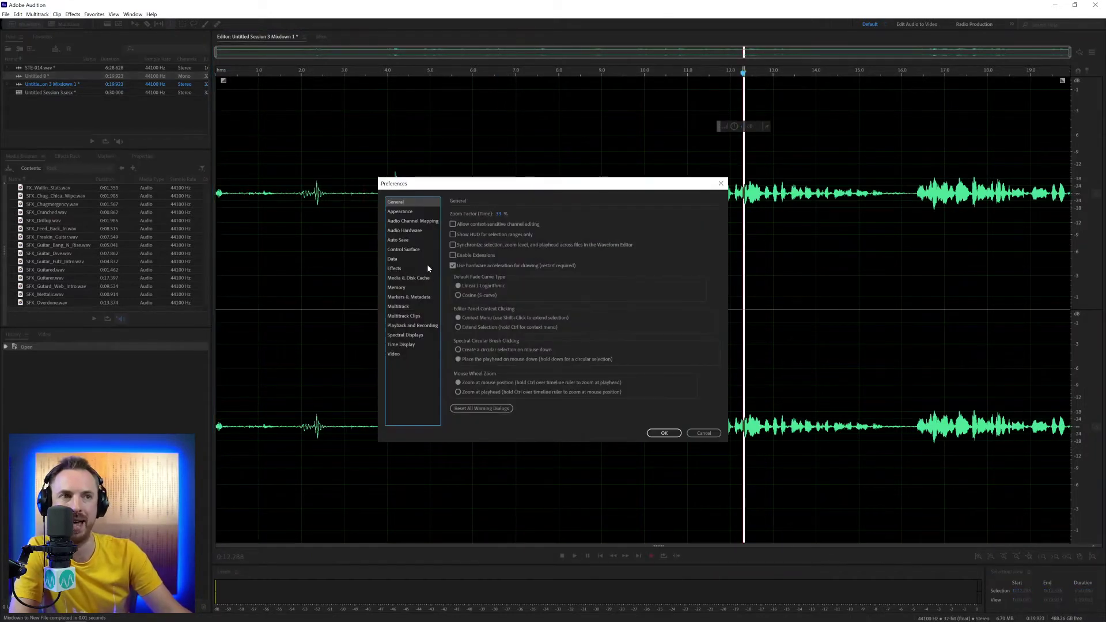
left_click(420, 298)
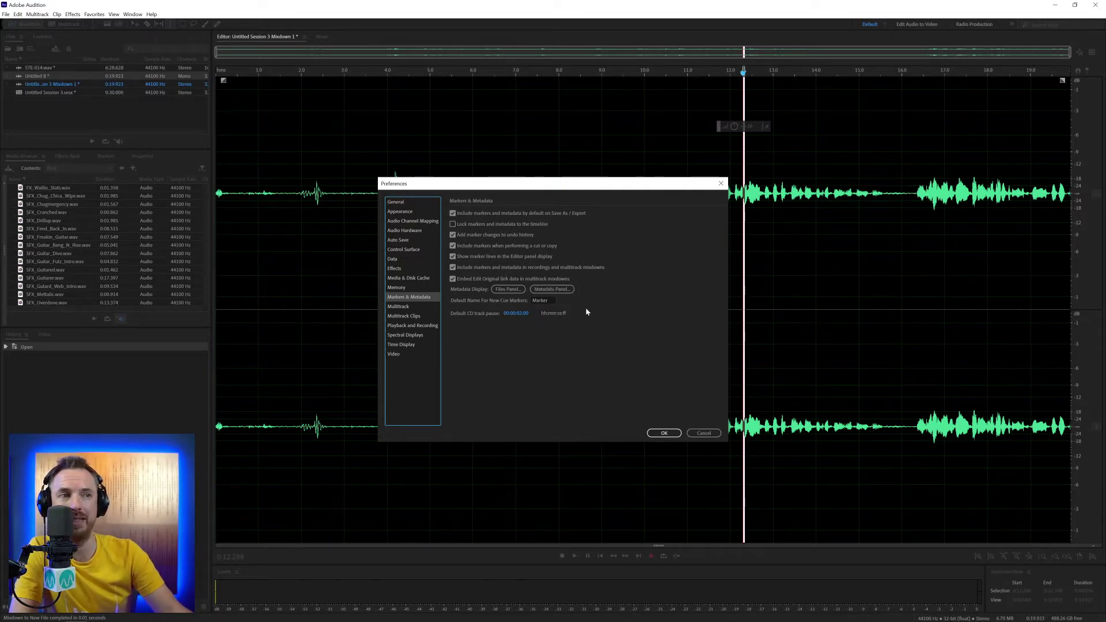
left_click(703, 432)
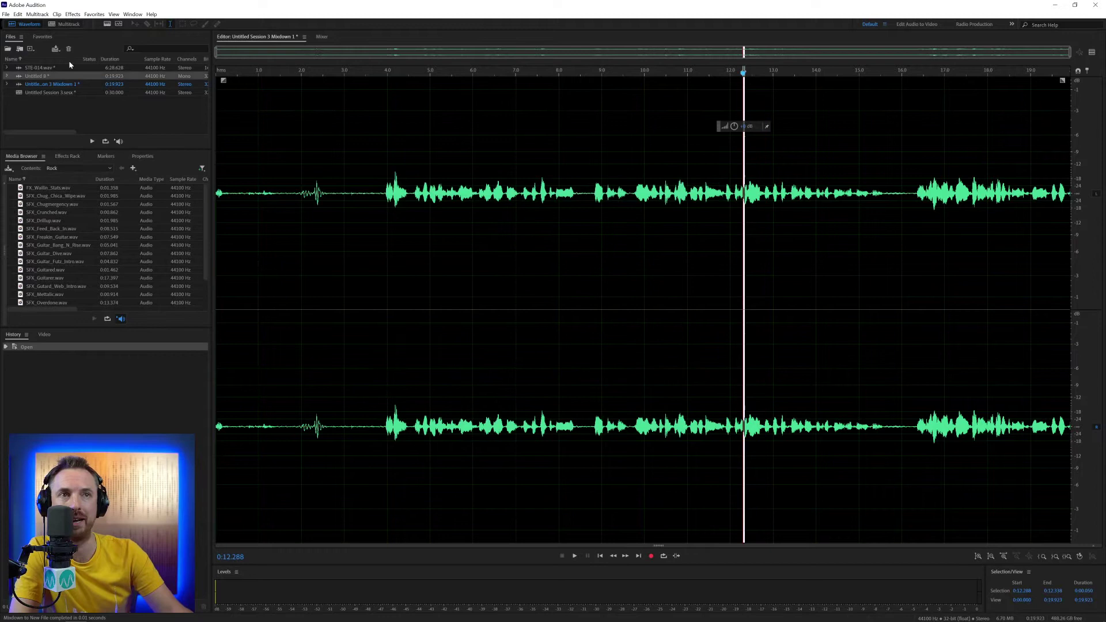
left_click(52, 26)
- Add cue markers Marker 01 at 0:02.038, Marker 02 at 0:09.447 and Marker 03 at 0:15.132
left_click(382, 159)
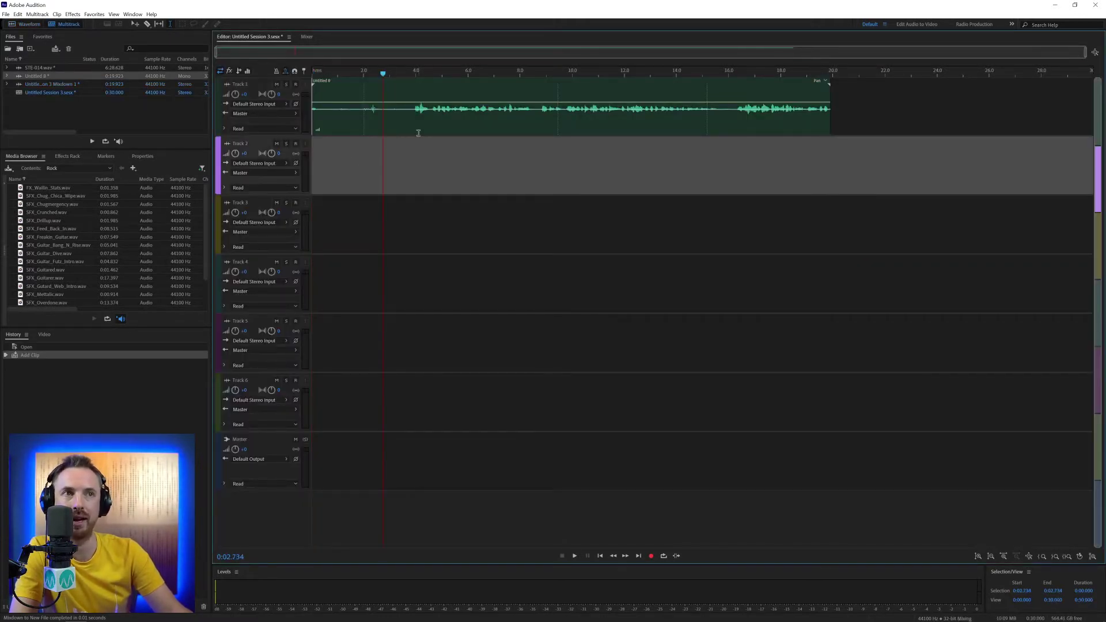
left_click(364, 143)
key("m")
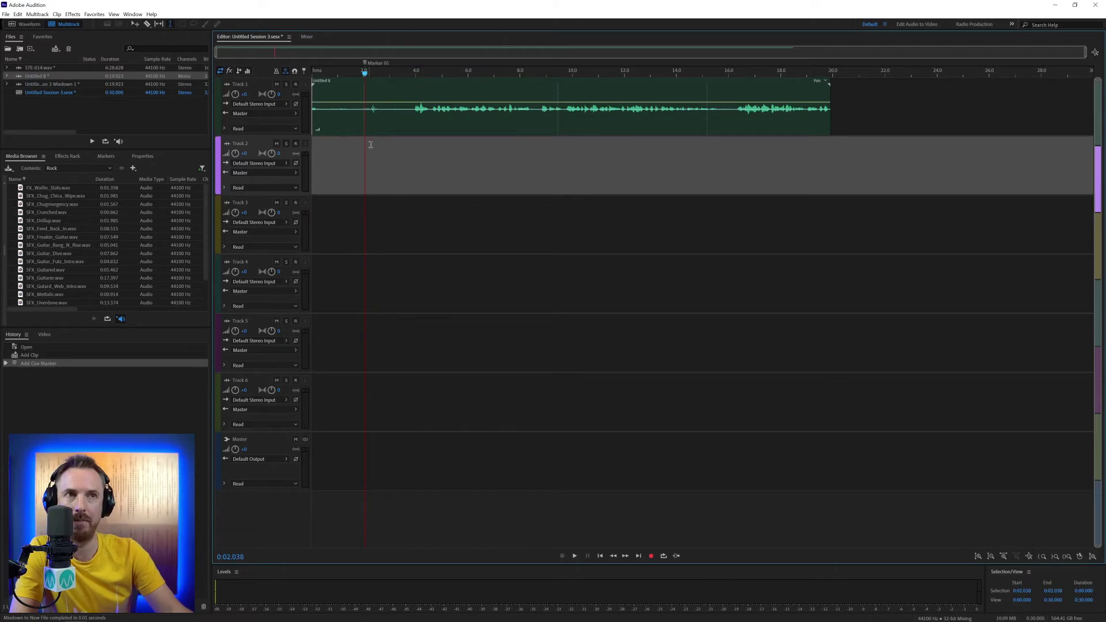
left_click(558, 158)
key("m")
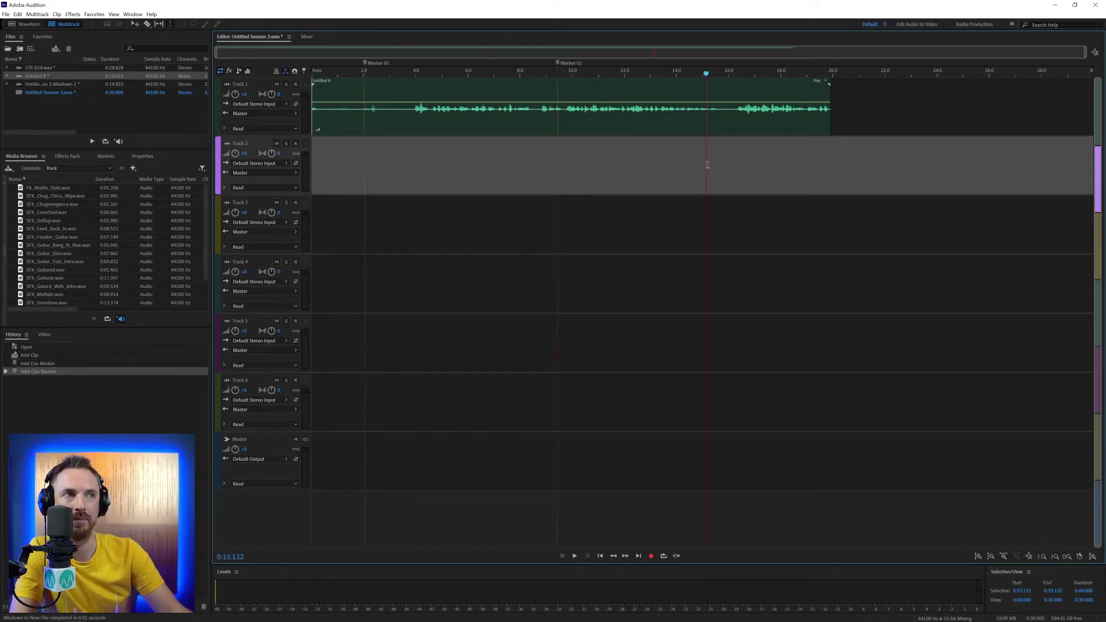
key("m")
- Mix down the entire session to a new file, Mixdown 2
left_click(37, 14)
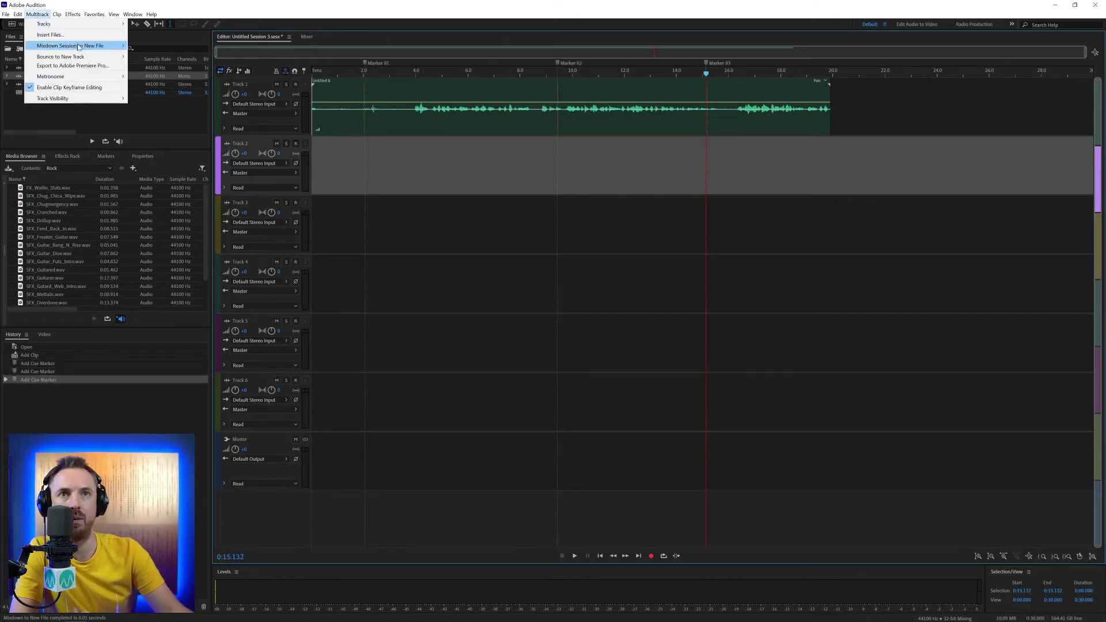
mouse_move(80, 45)
left_click(156, 45)
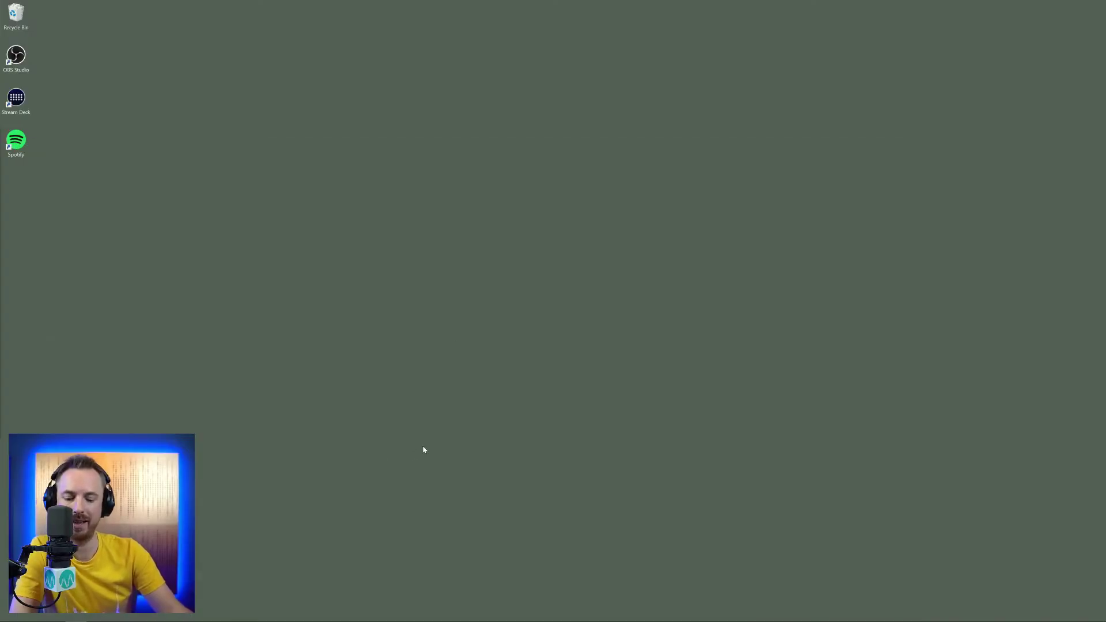
- Uncheck 'Include markers and metadata in recordings and multitrack mixdowns' in preferences
key("alt+Tab")
key("alt+Tab")
key("alt+Tab")
key("alt+Tab")
key("alt+Tab")
key("alt+Tab")
key("alt+Tab")
key("alt+Tab")
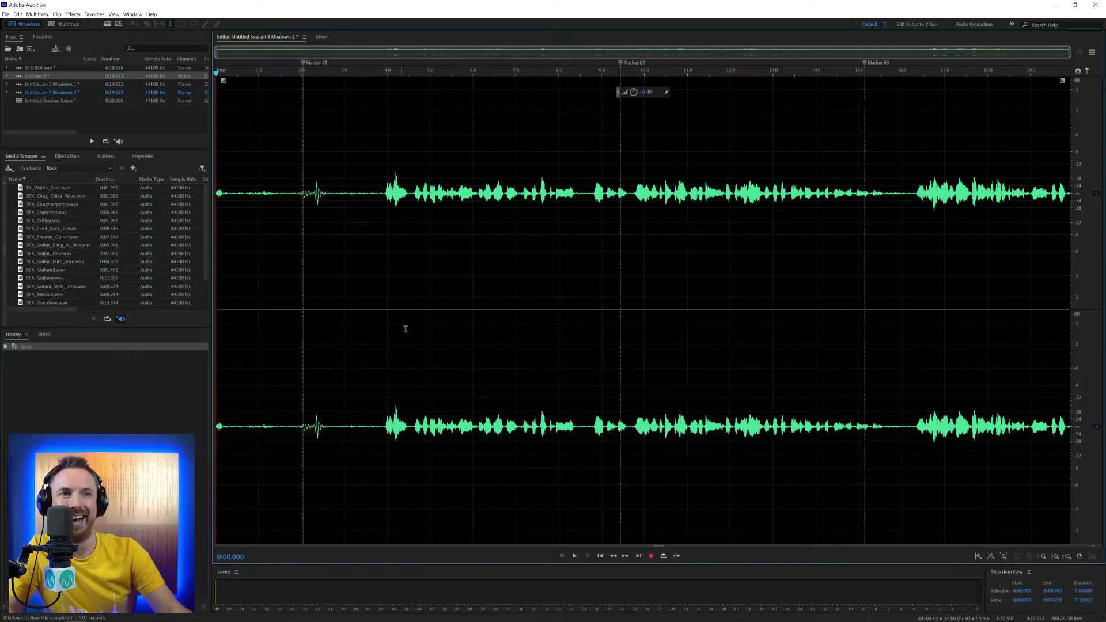
left_click(409, 325)
key("ctrl+k")
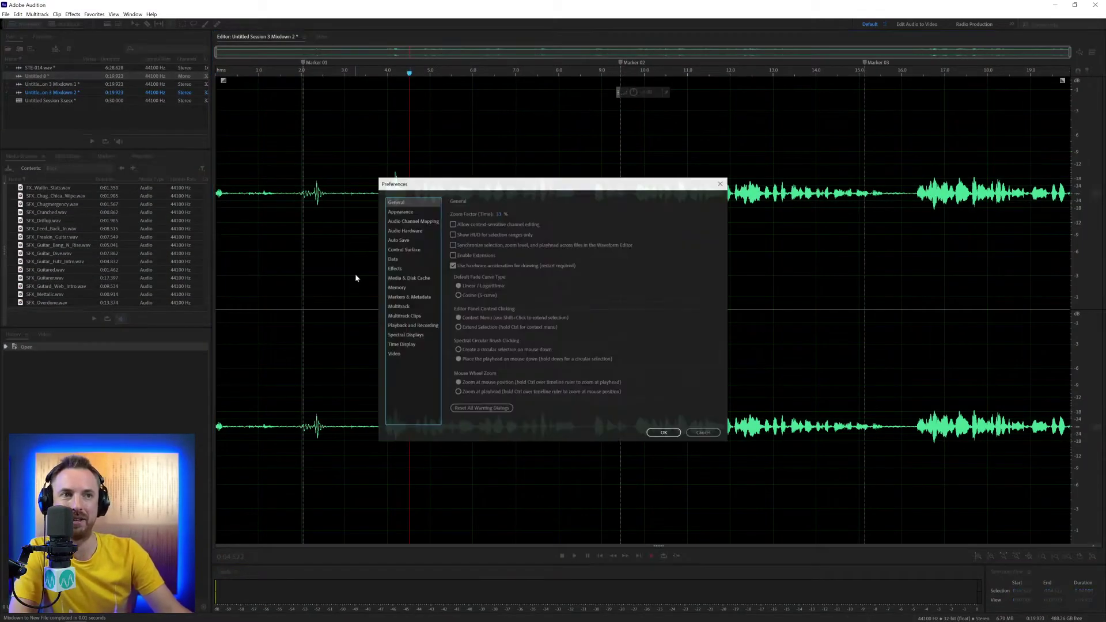
left_click(424, 296)
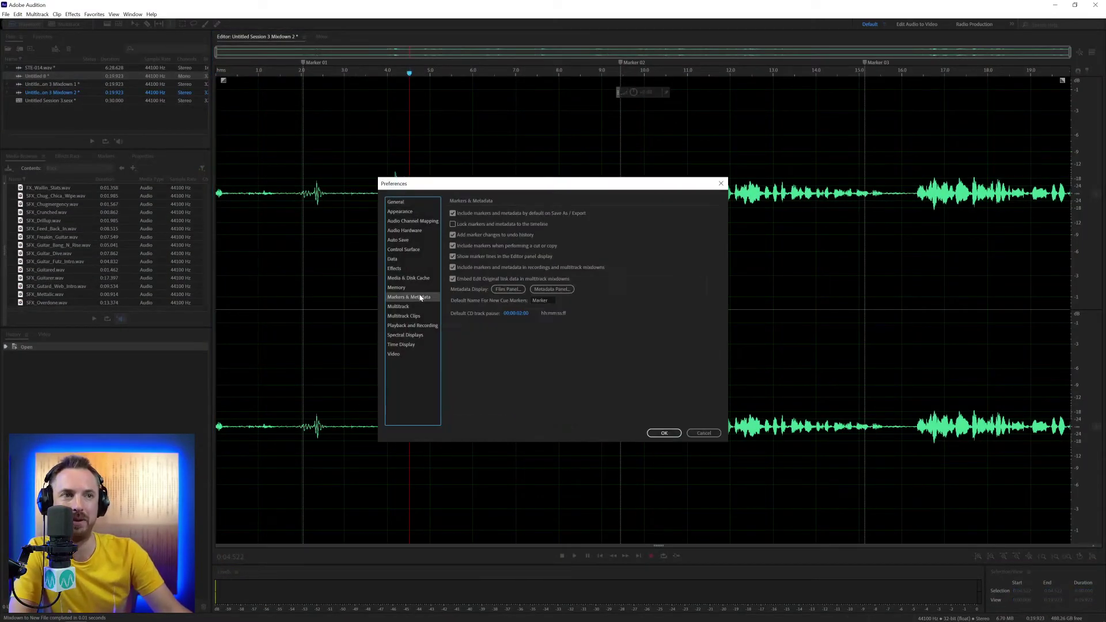
left_click(485, 268)
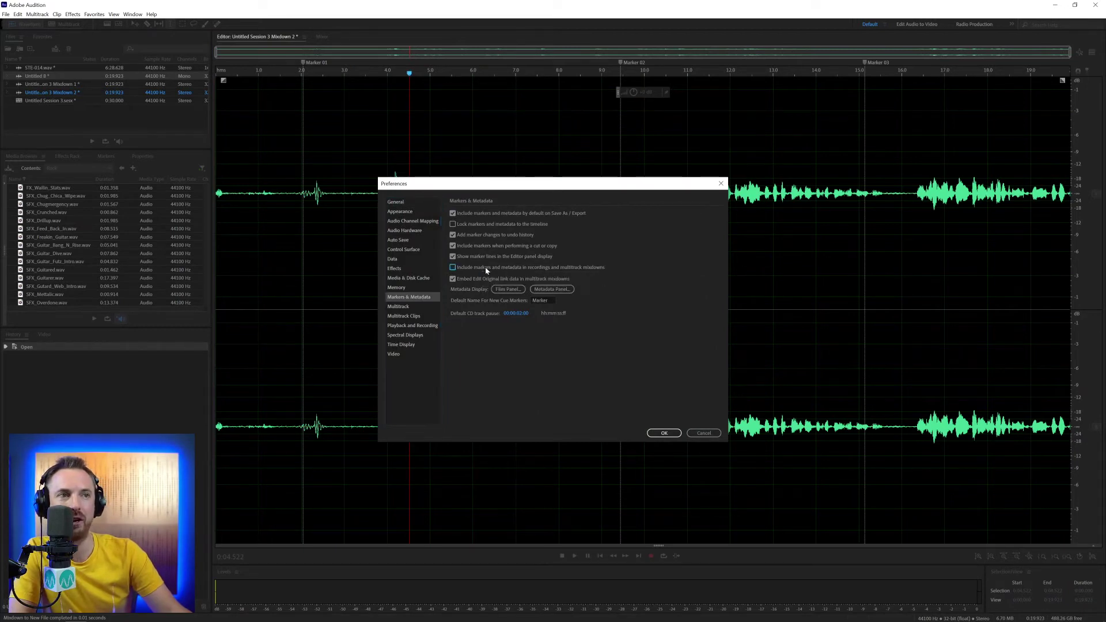
left_click(657, 432)
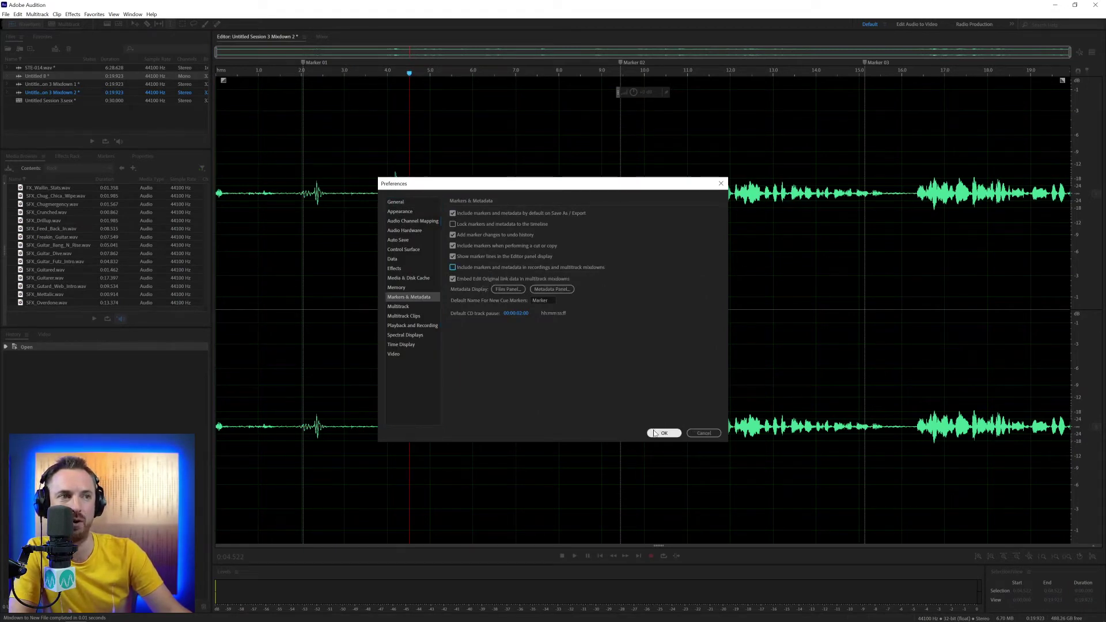
- Mix down the entire session to a marker-free Mixdown 3, then reopen preferences
left_click(50, 27)
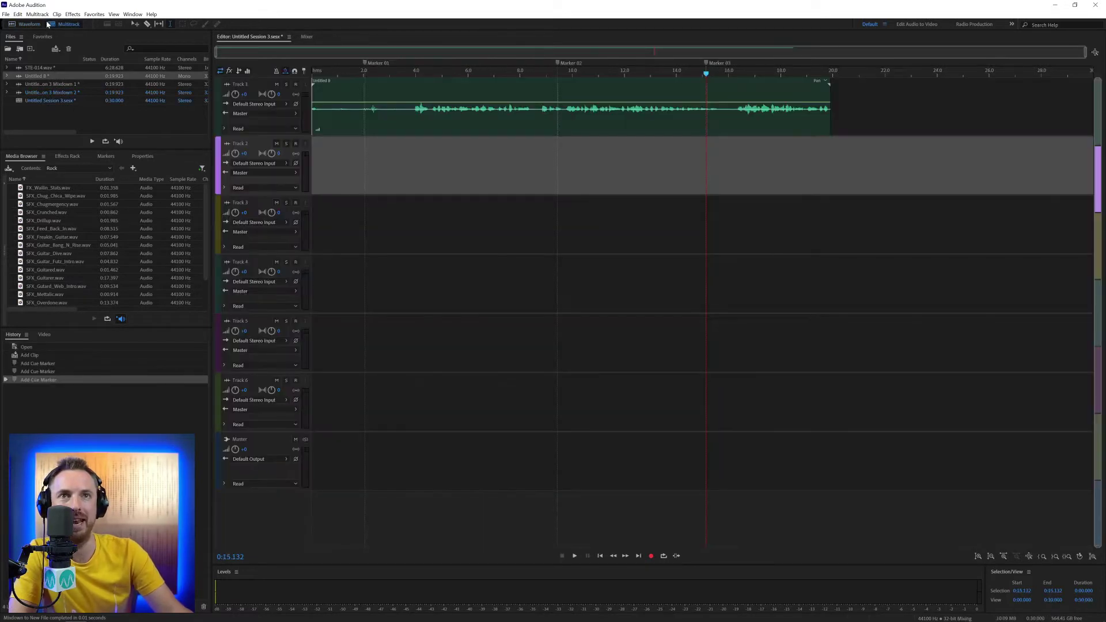
left_click(37, 14)
mouse_move(100, 51)
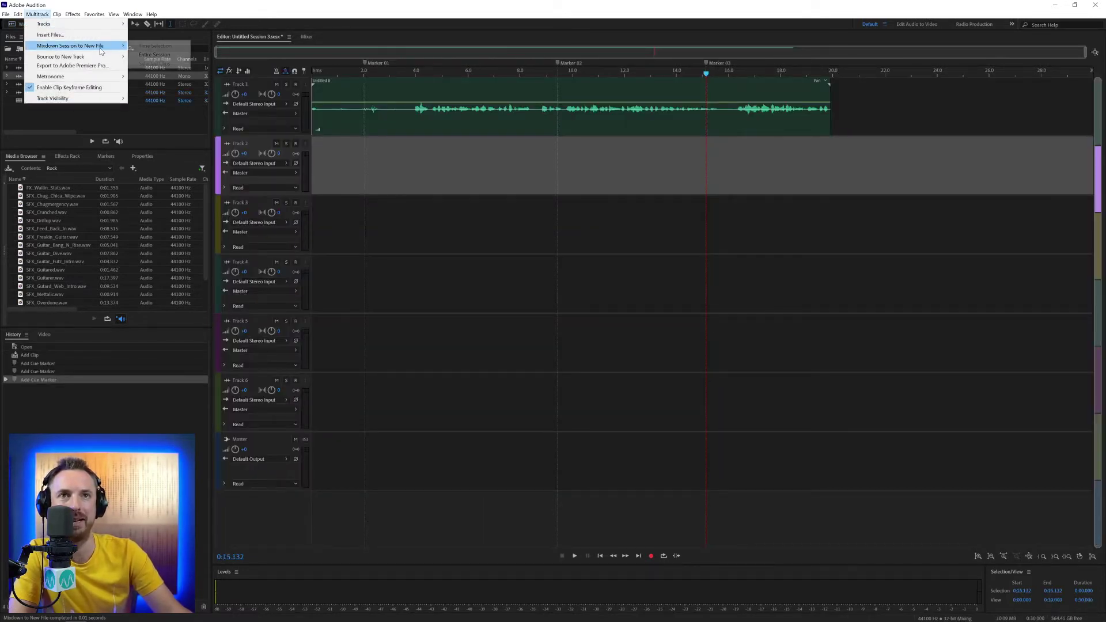
left_click(153, 54)
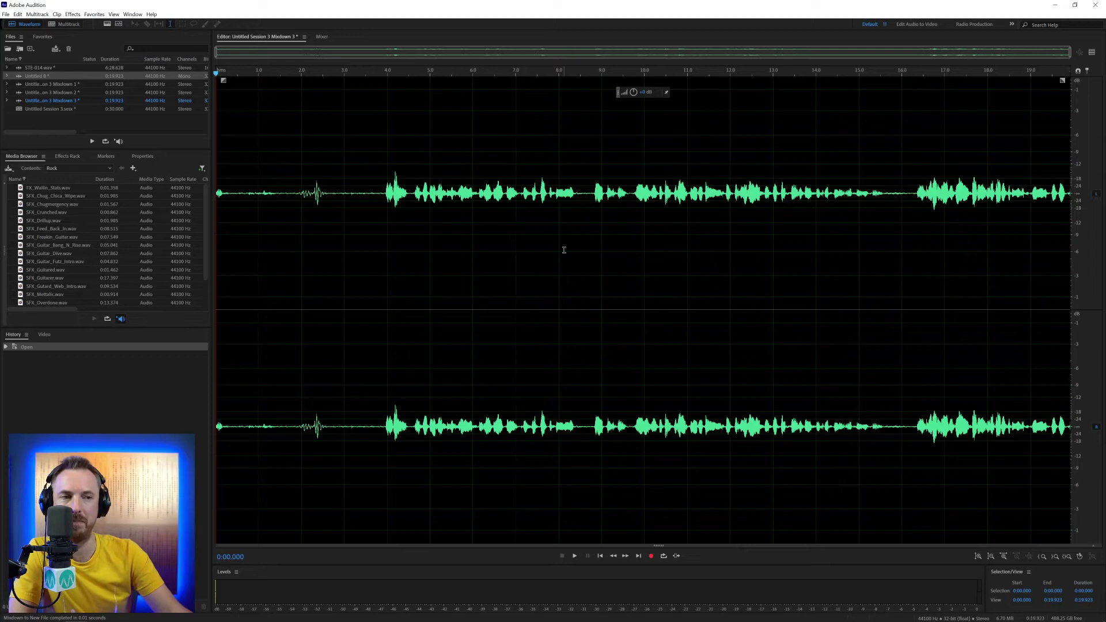
key("ctrl+k")
- Re-check 'Include markers and metadata in recordings and multitrack mixdowns' under Markers & Metadata
left_click(419, 300)
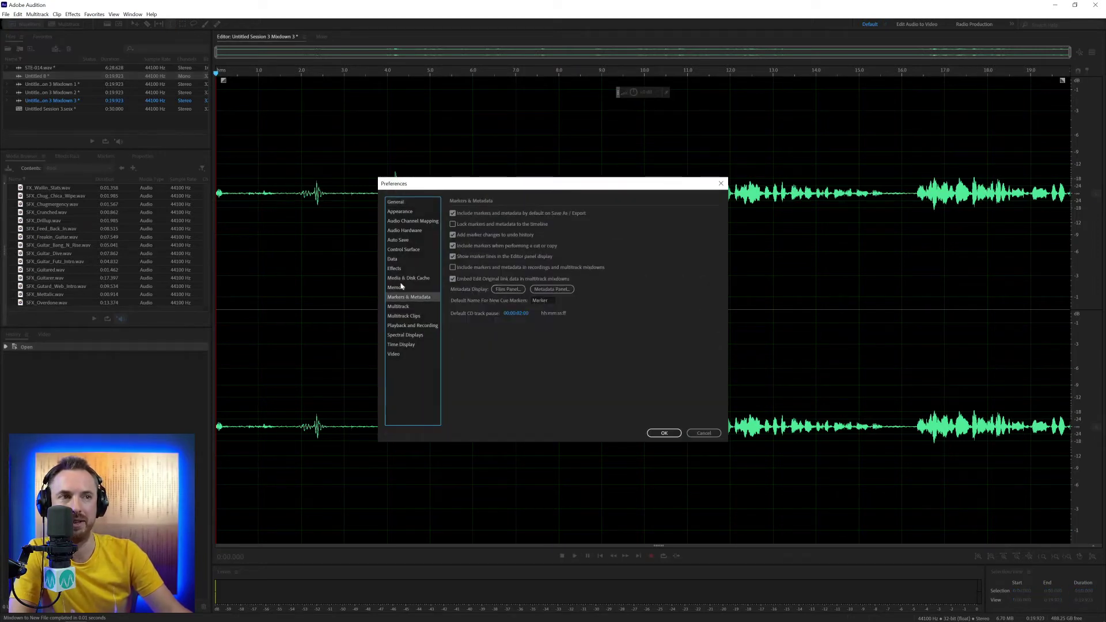
left_click(453, 267)
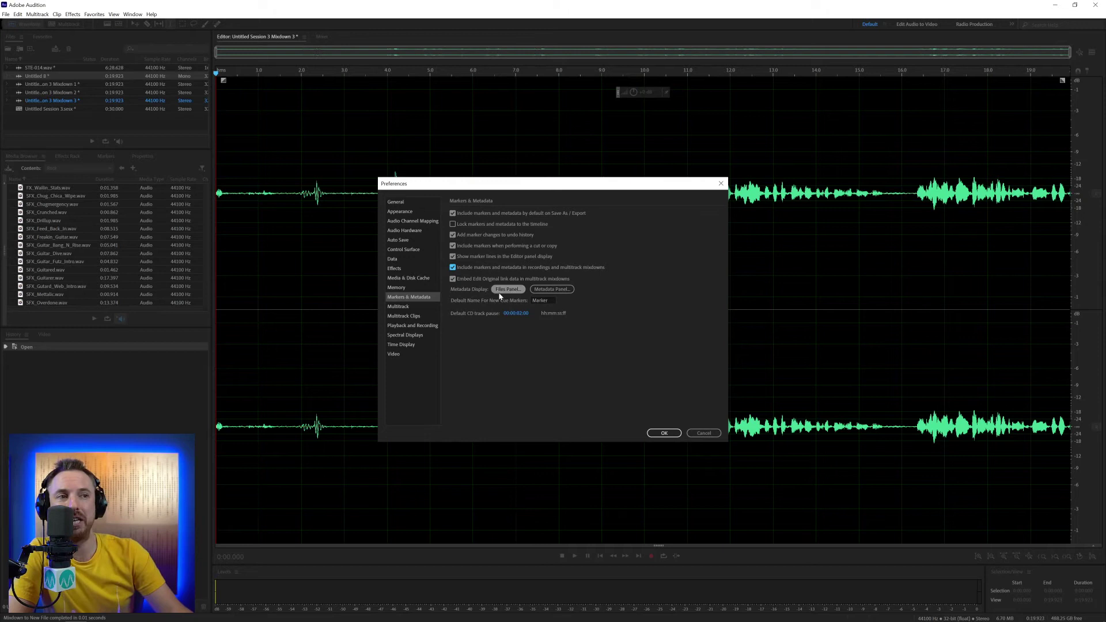
left_click(500, 291)
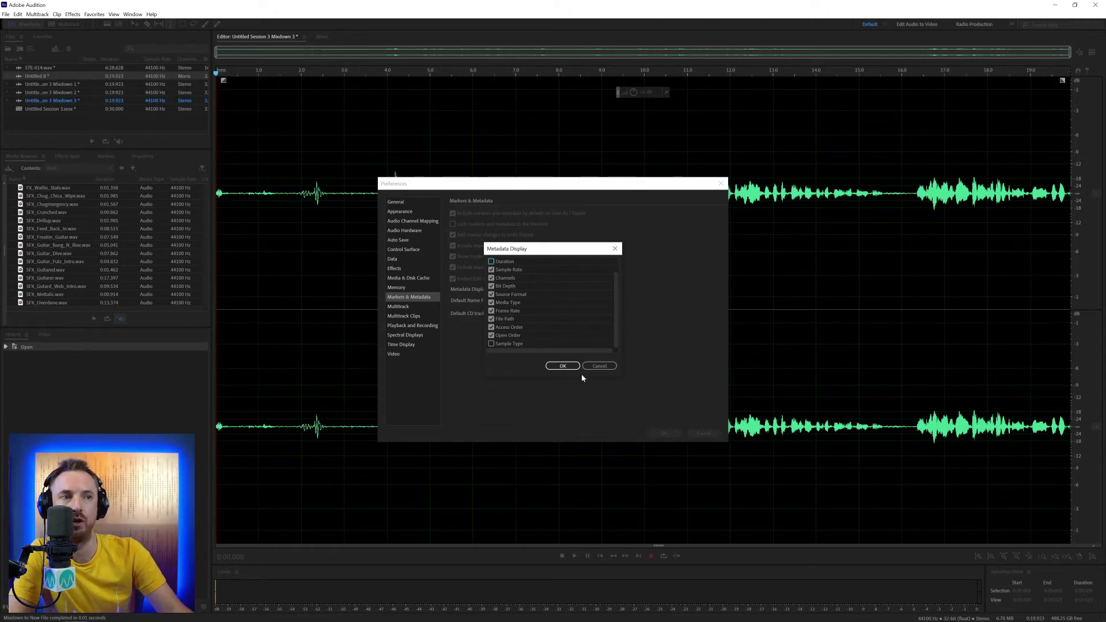
left_click(568, 368)
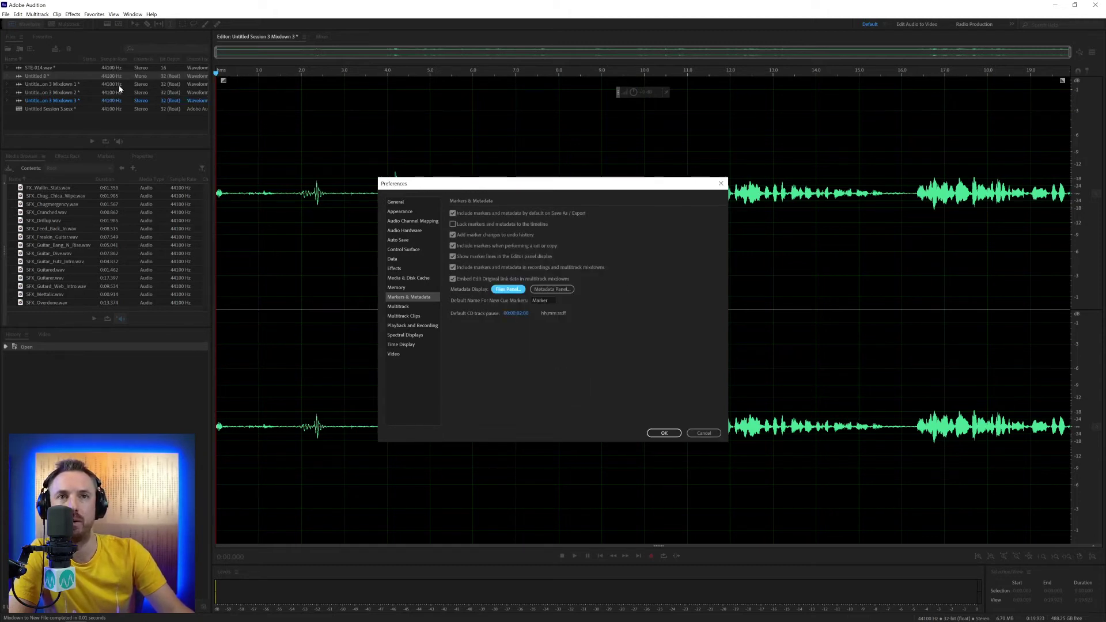
left_click(506, 289)
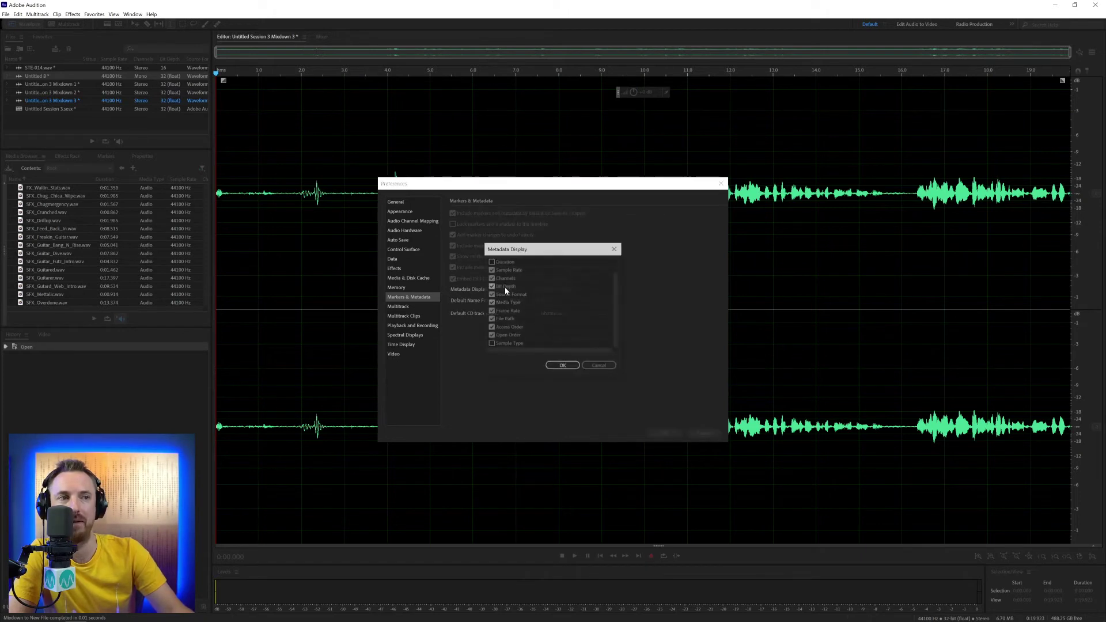
scroll(564, 321, "up", 1)
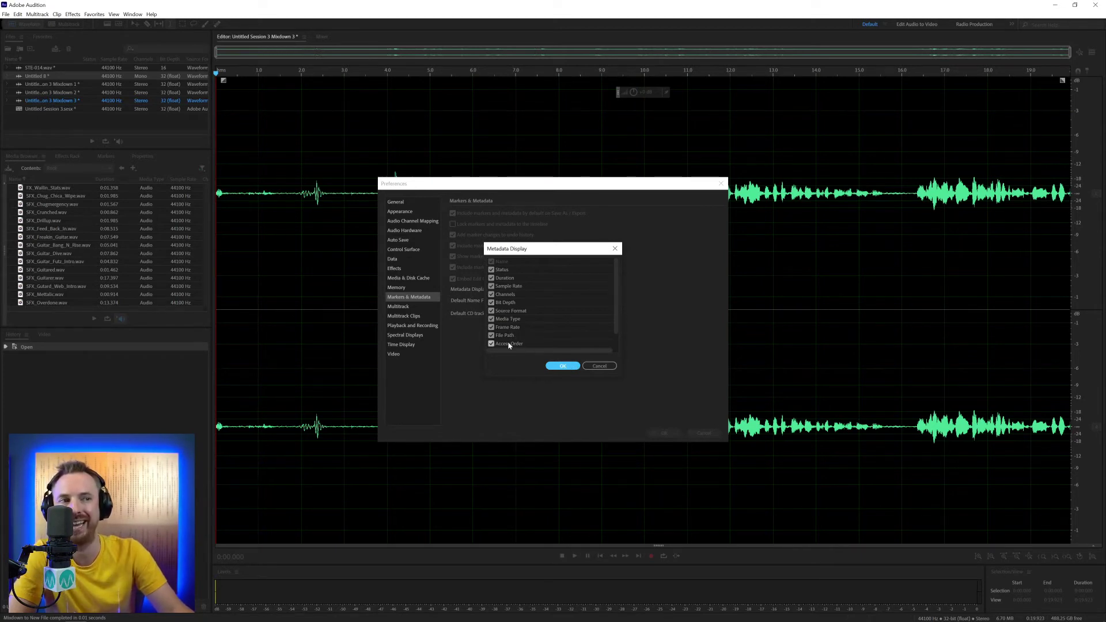
left_click(562, 366)
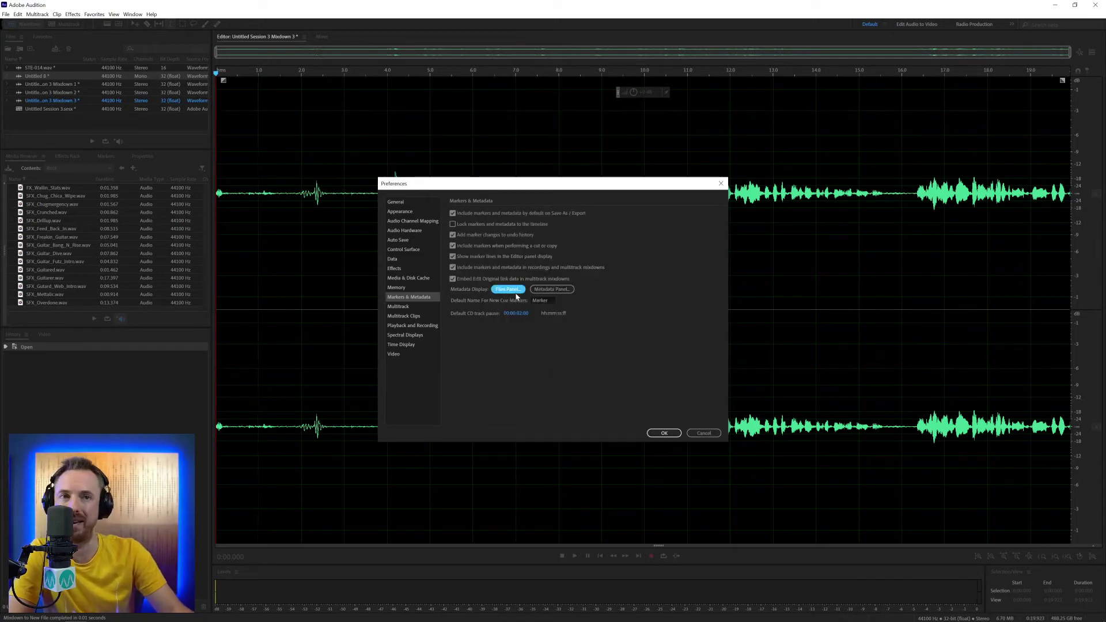
- Browse the Metadata panel's schema display list, then cancel it without changes
left_click(547, 289)
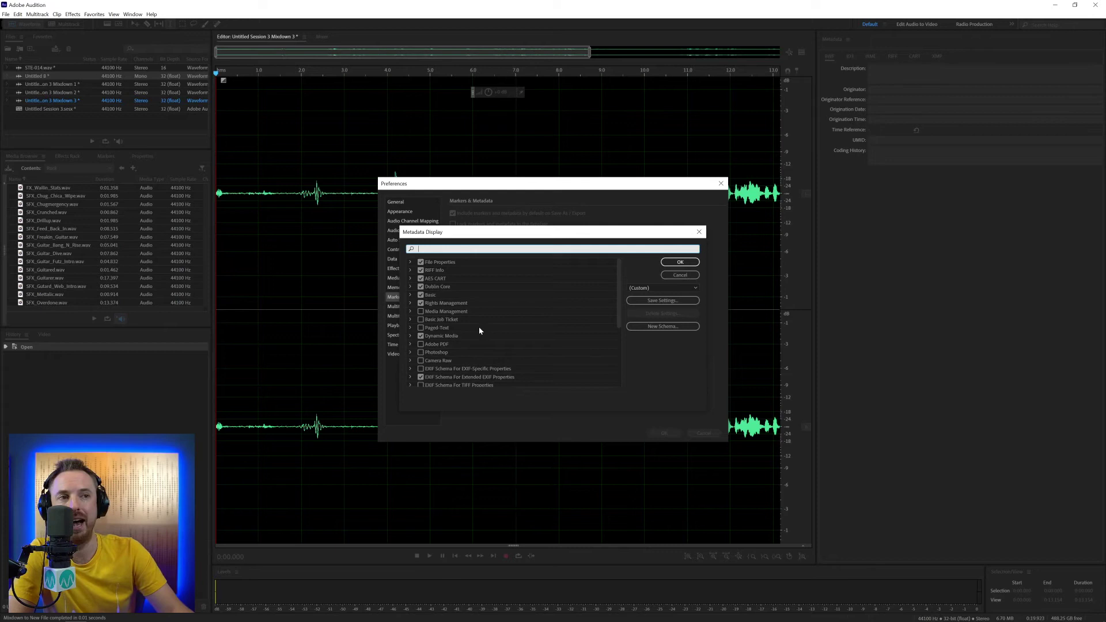
scroll(455, 296, "down", 1)
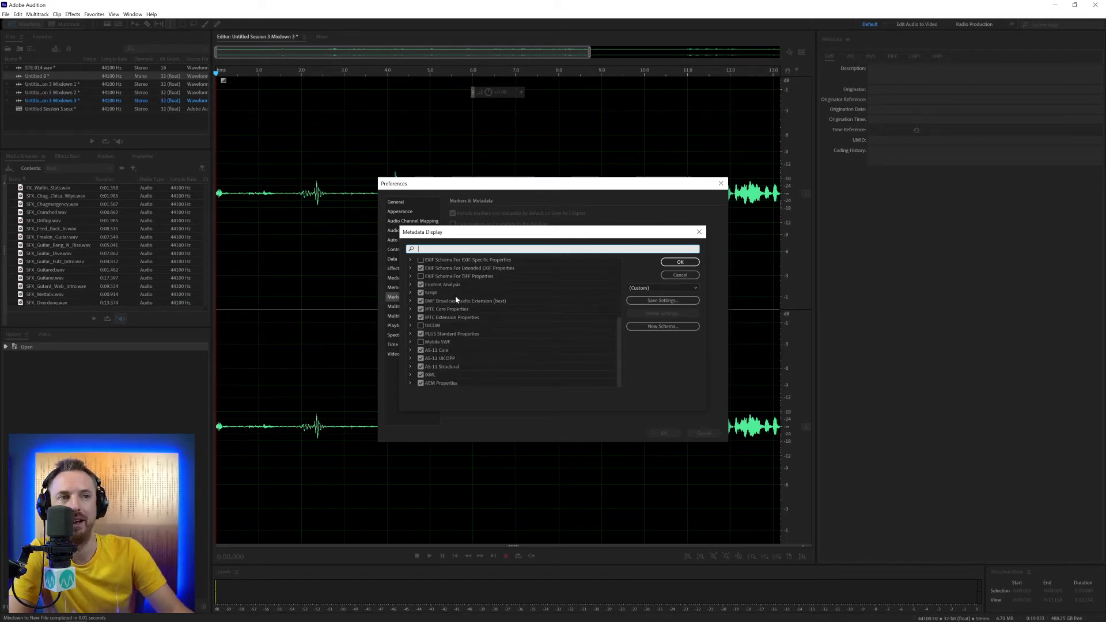
scroll(455, 295, "up", 1)
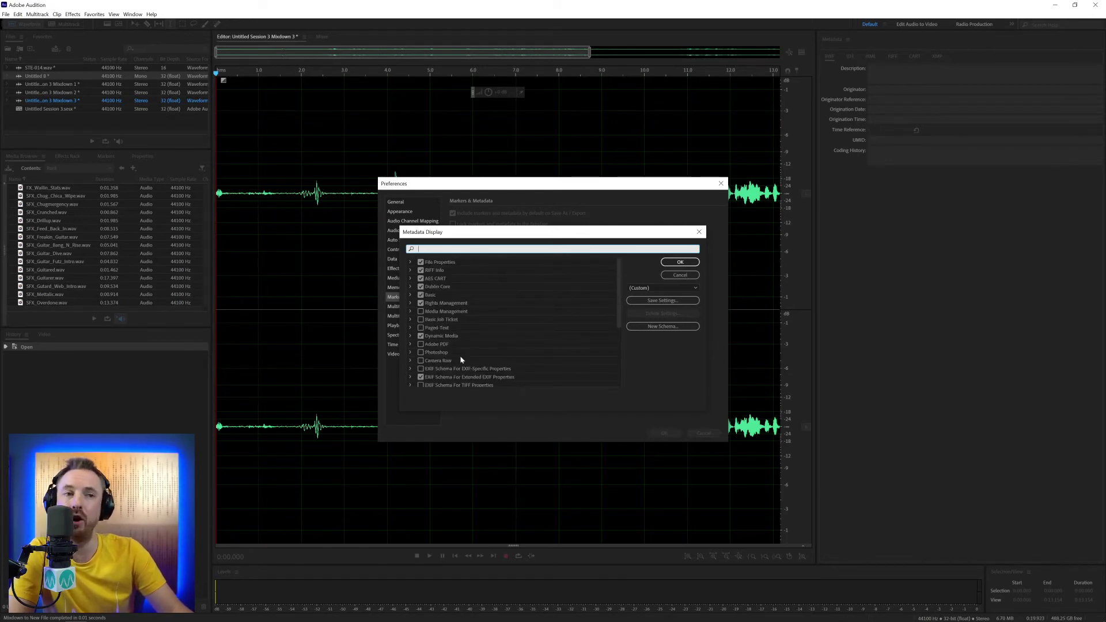
left_click(680, 276)
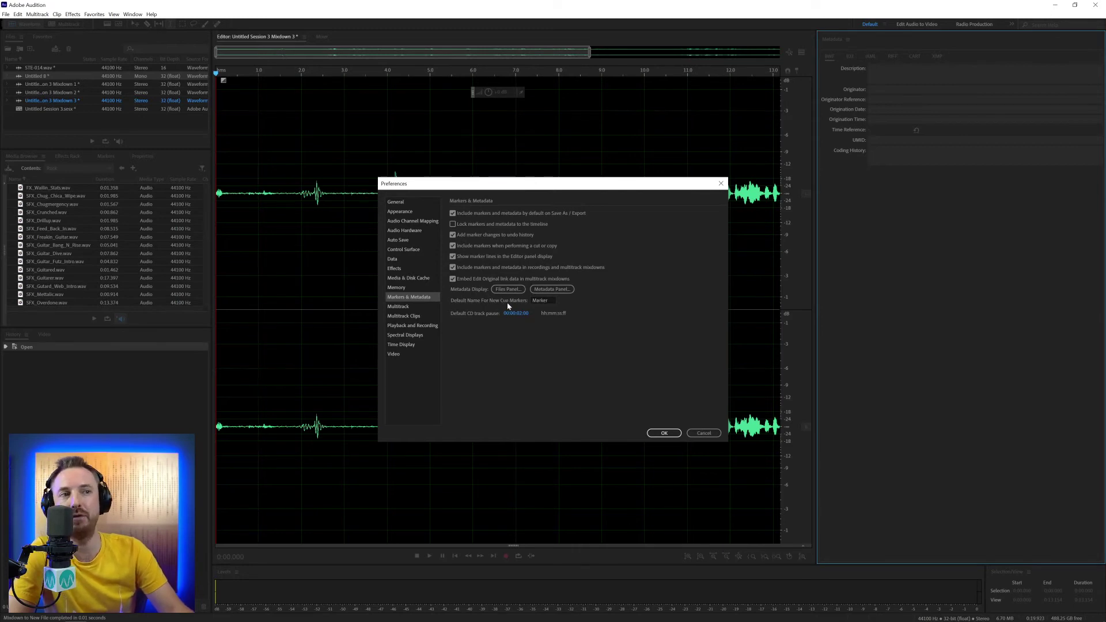
- Set the default name for new cue markers to 'Cue' and apply it
double_click(549, 301)
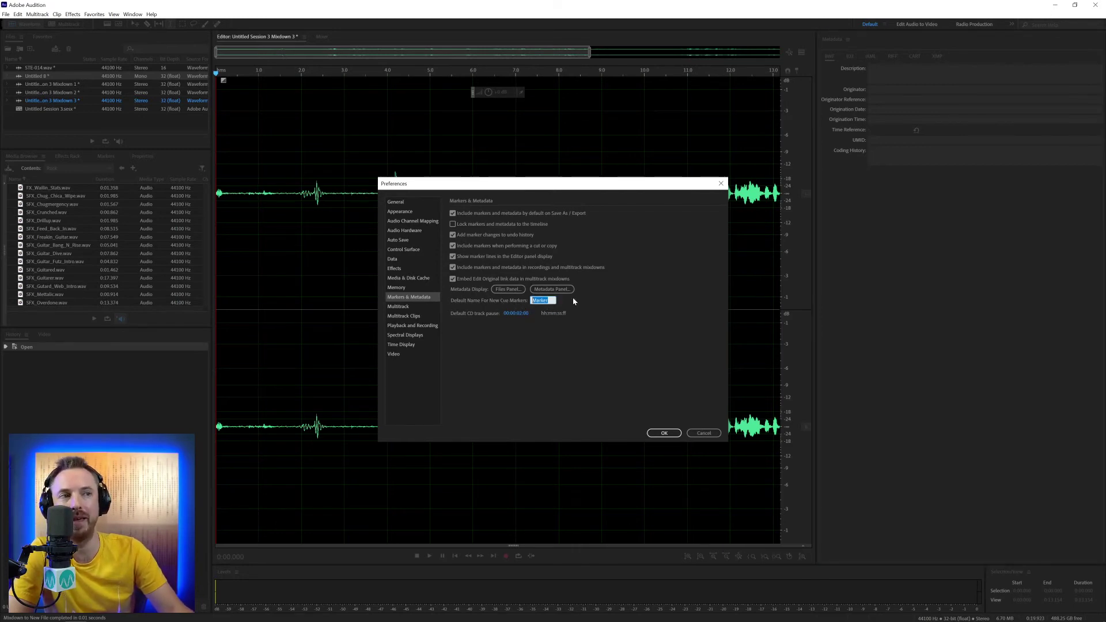
type("Cue")
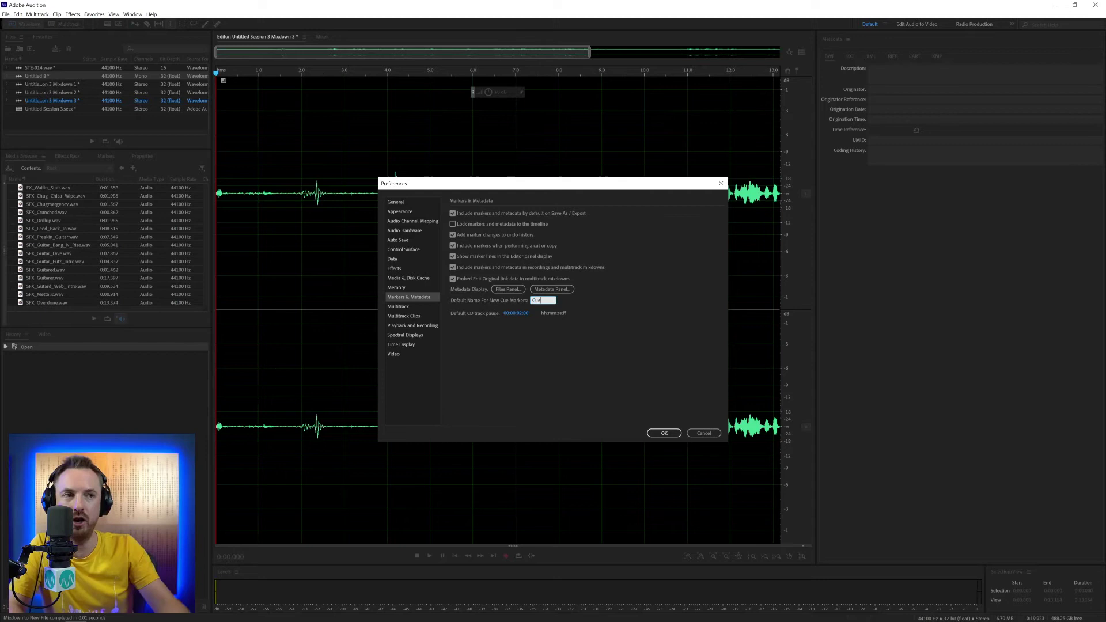
left_click(673, 433)
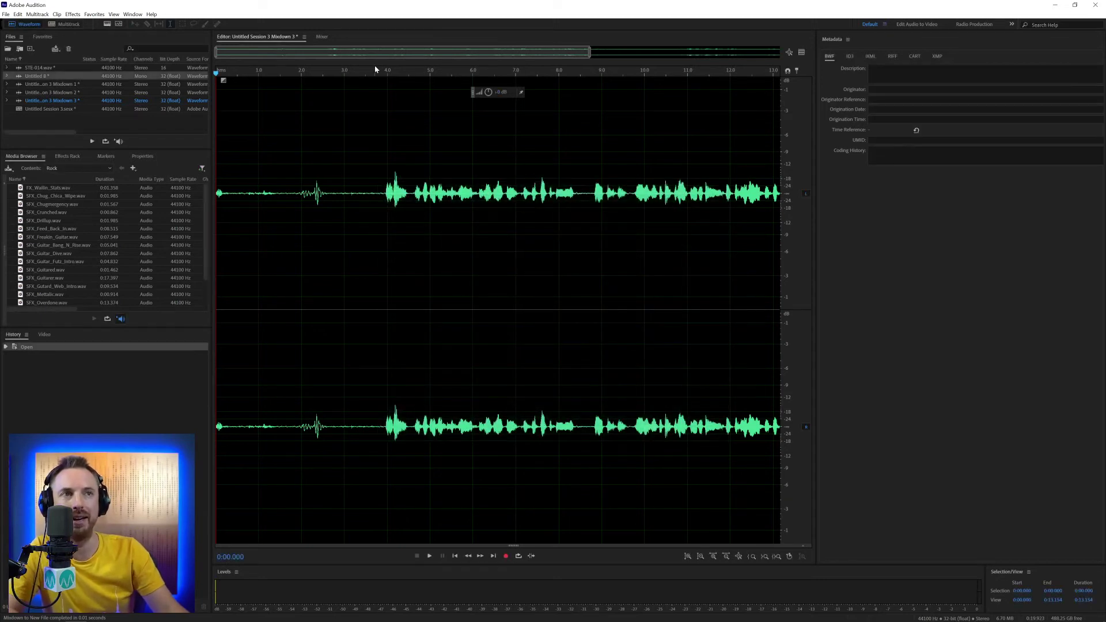
- Add cue marker Cue 01 at about 3.7 seconds, then move the playhead to 5.6 seconds
left_click(374, 72)
key("m")
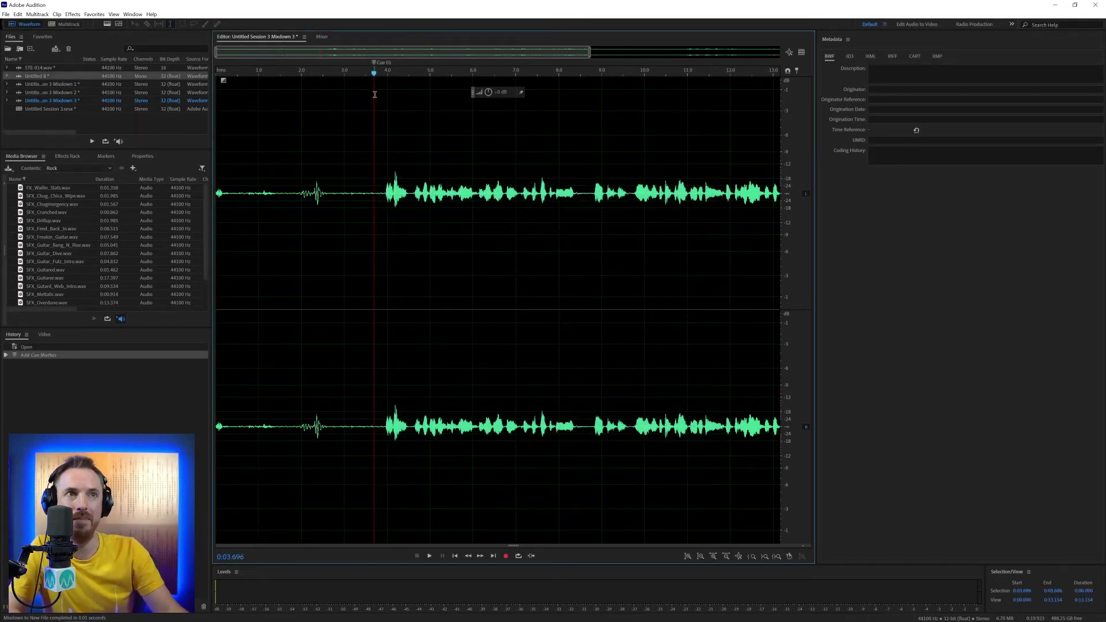
left_click(455, 72)
- Add Cue 02 at 5.6 seconds, then change the default cue marker name to 'Mike'
key("m")
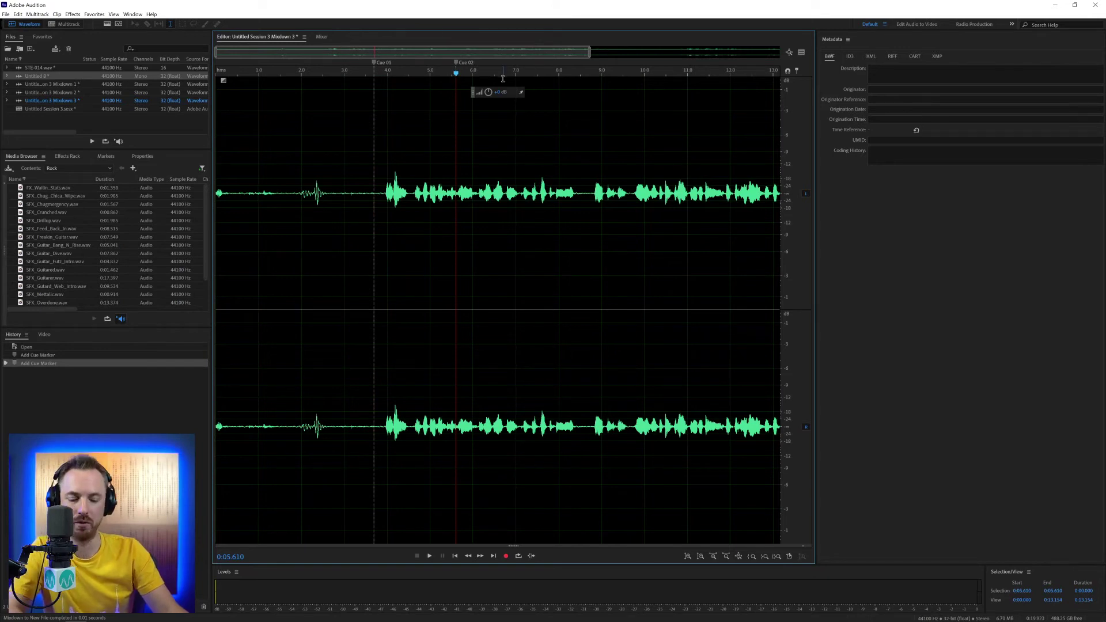
key("ctrl+k")
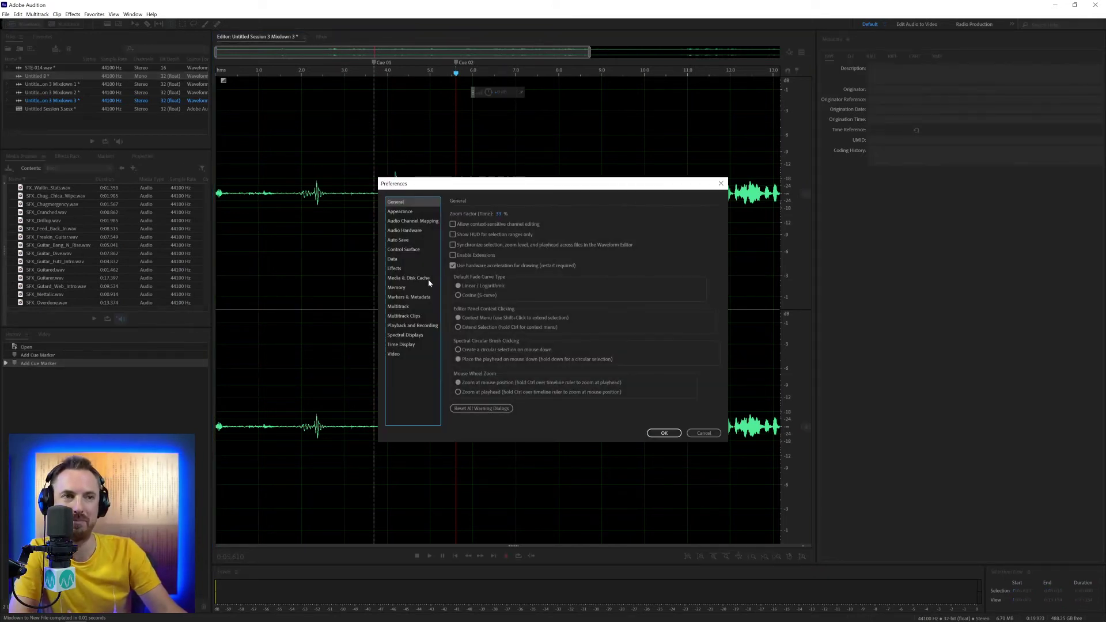
left_click(420, 297)
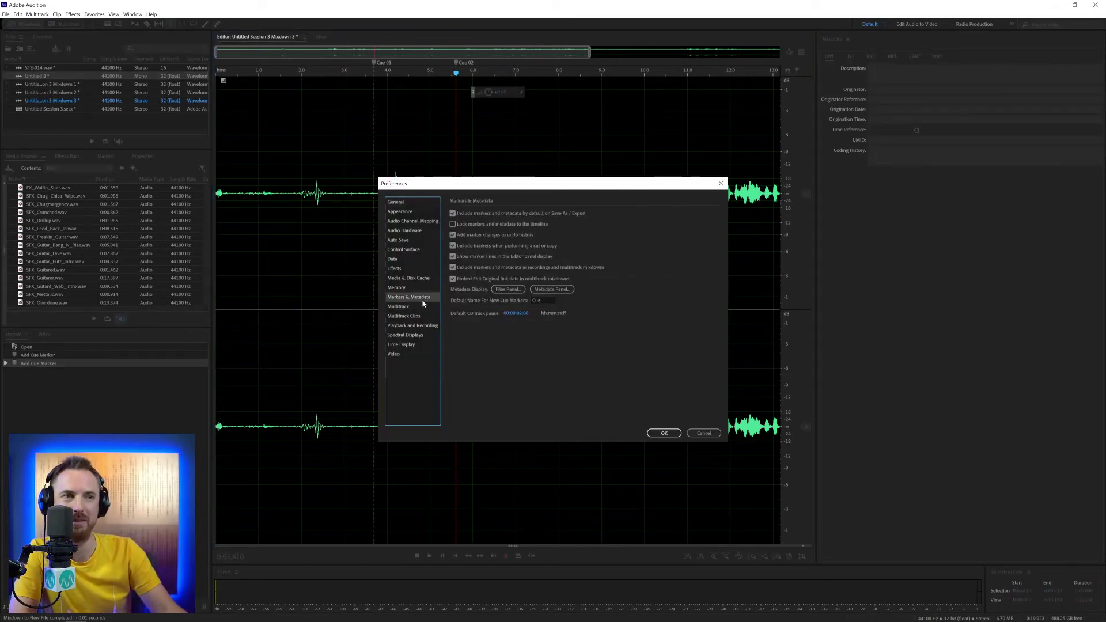
double_click(537, 300)
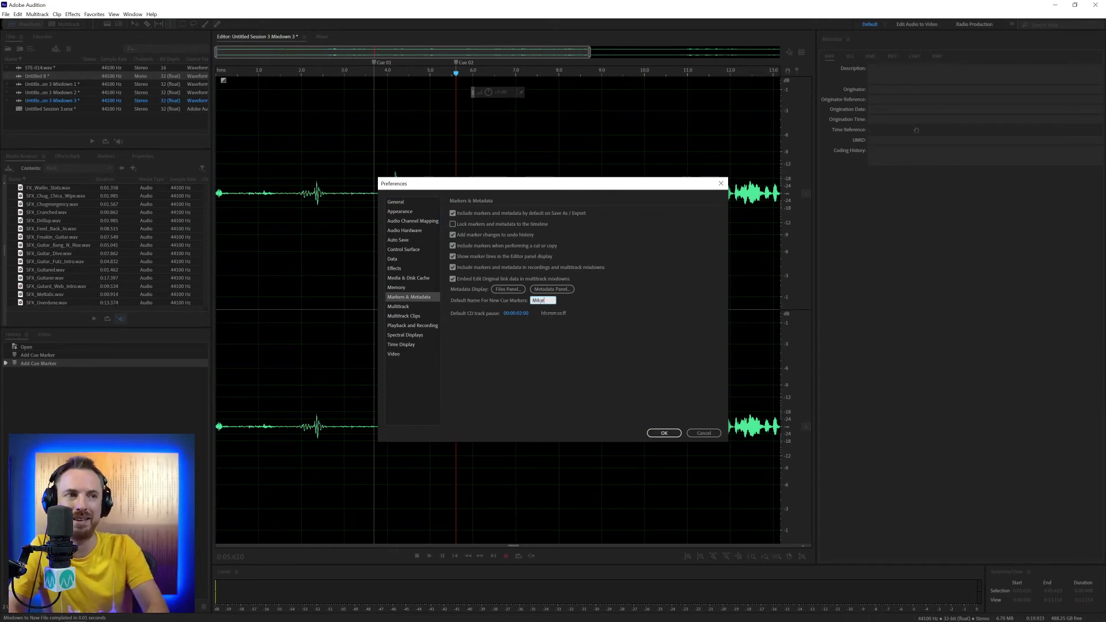
left_click(664, 433)
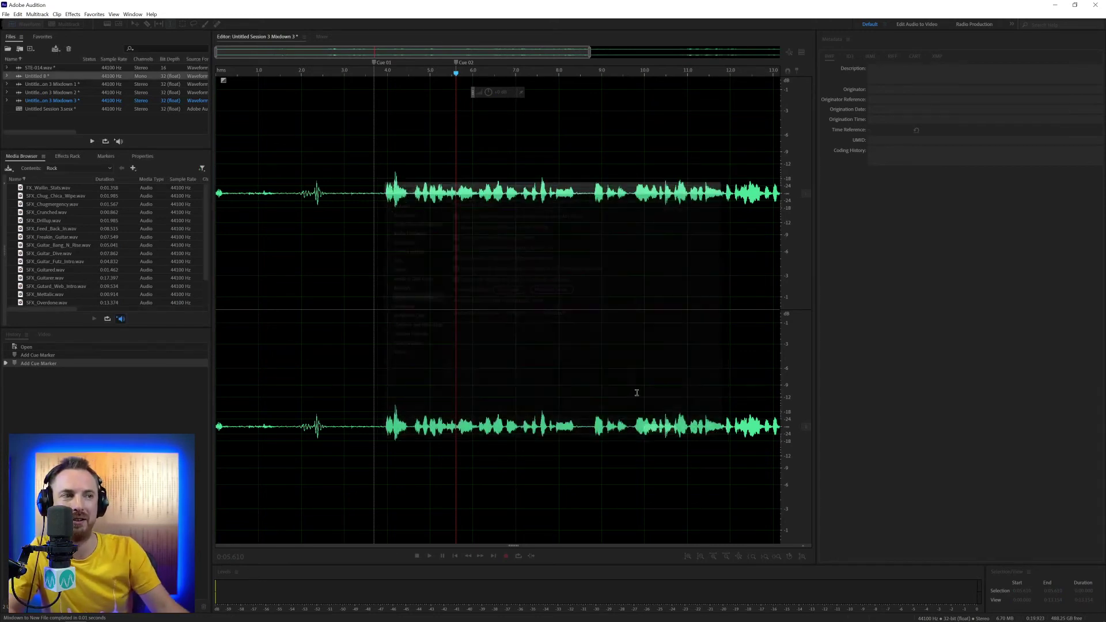
- Add cue markers Mike 03, 04 and 05 at about 8, 9 and 10 seconds
left_click(556, 77)
key("m")
left_click(602, 76)
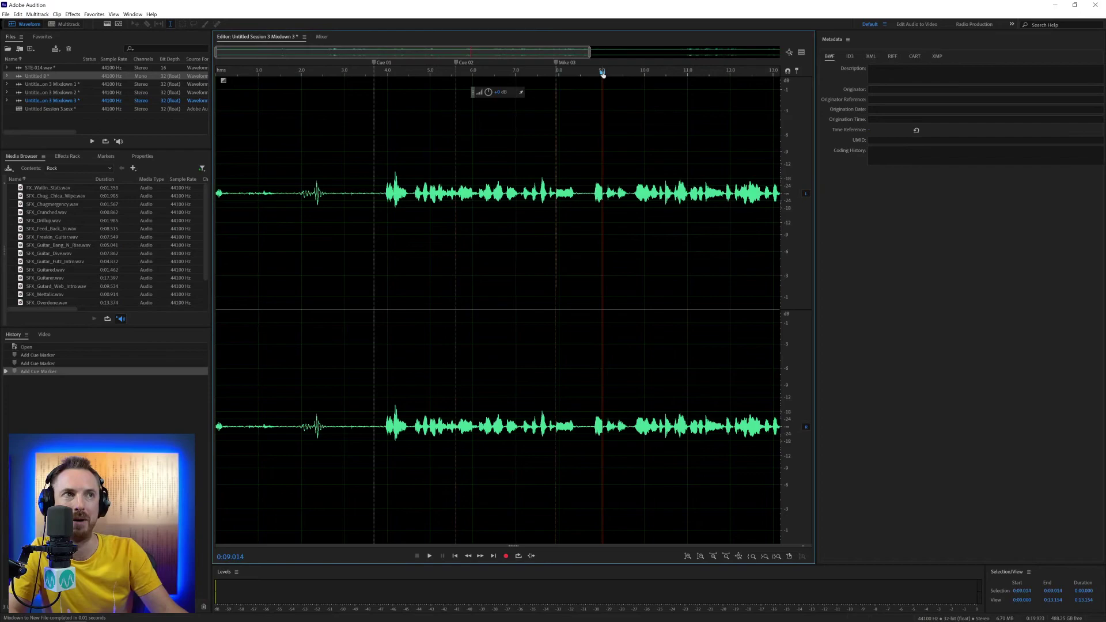
key("m")
left_click(647, 76)
key("m")
- Return to Audition, place the playhead at about 11.35 seconds, and reopen Preferences
key("super+d")
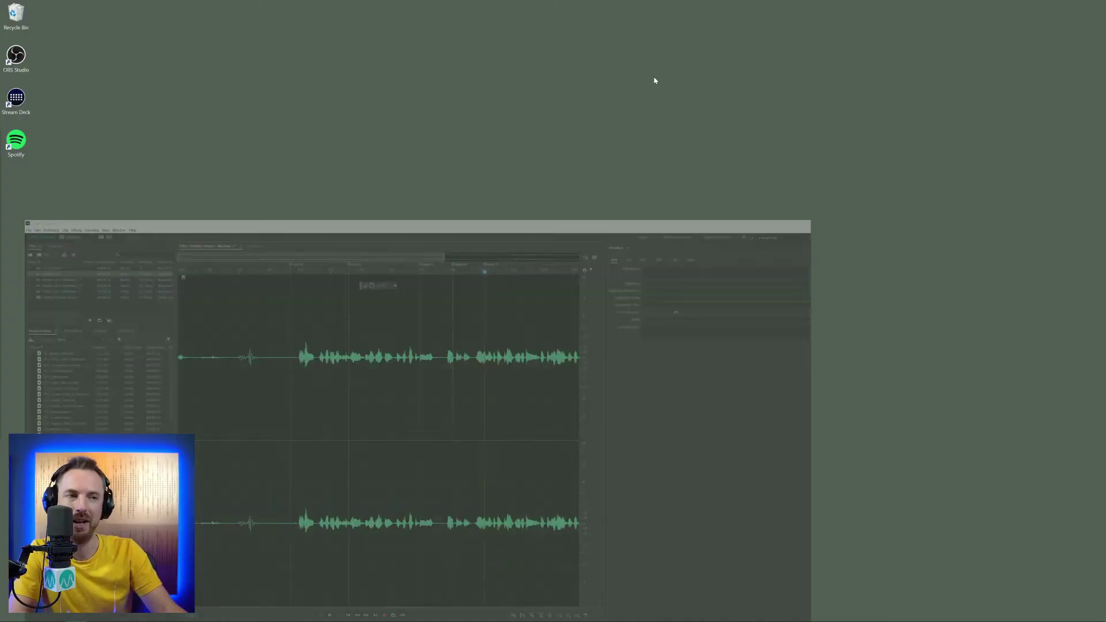
key("alt+Tab")
key("alt+Tab")
key("alt+Tab")
key("alt+Tab")
key("alt+Tab")
key("alt+Tab")
key("alt+Tab")
key("alt+Tab")
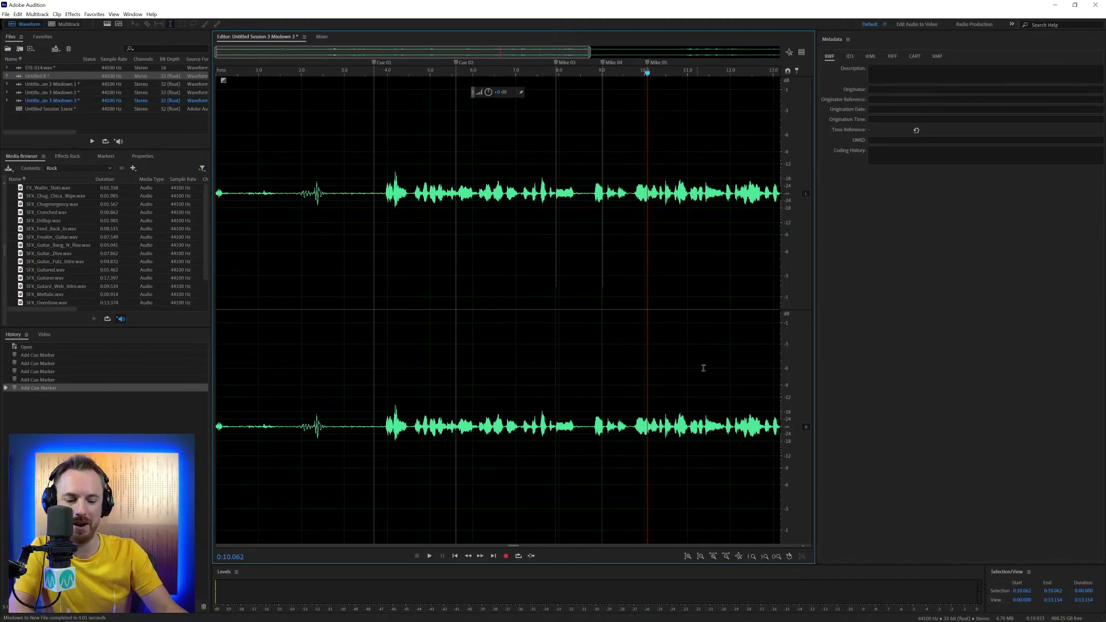
left_click(702, 365)
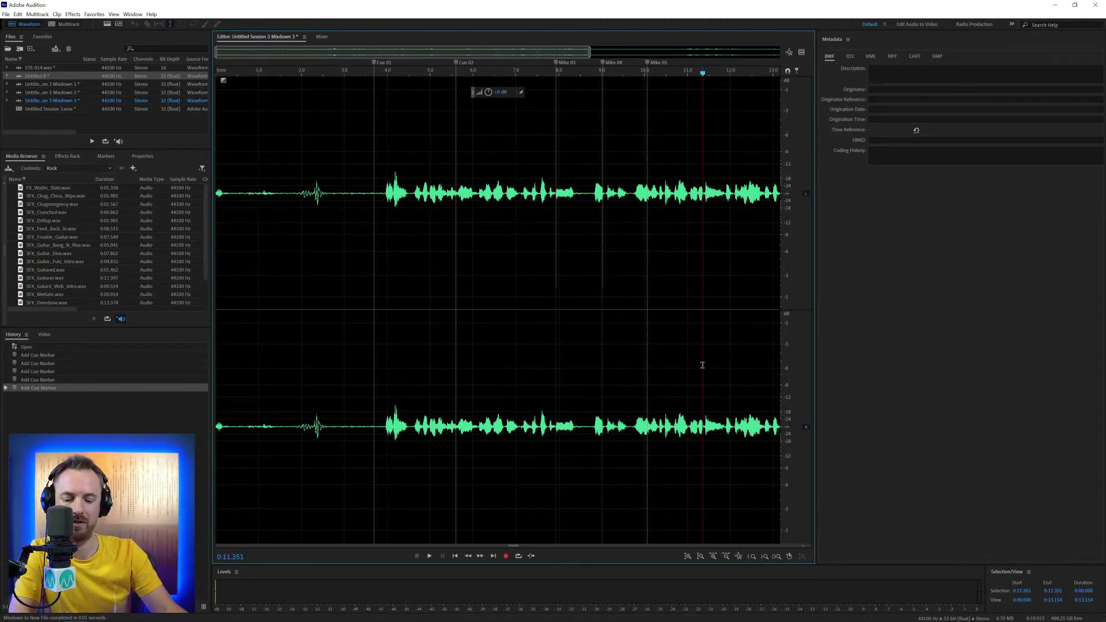
key("ctrl+k")
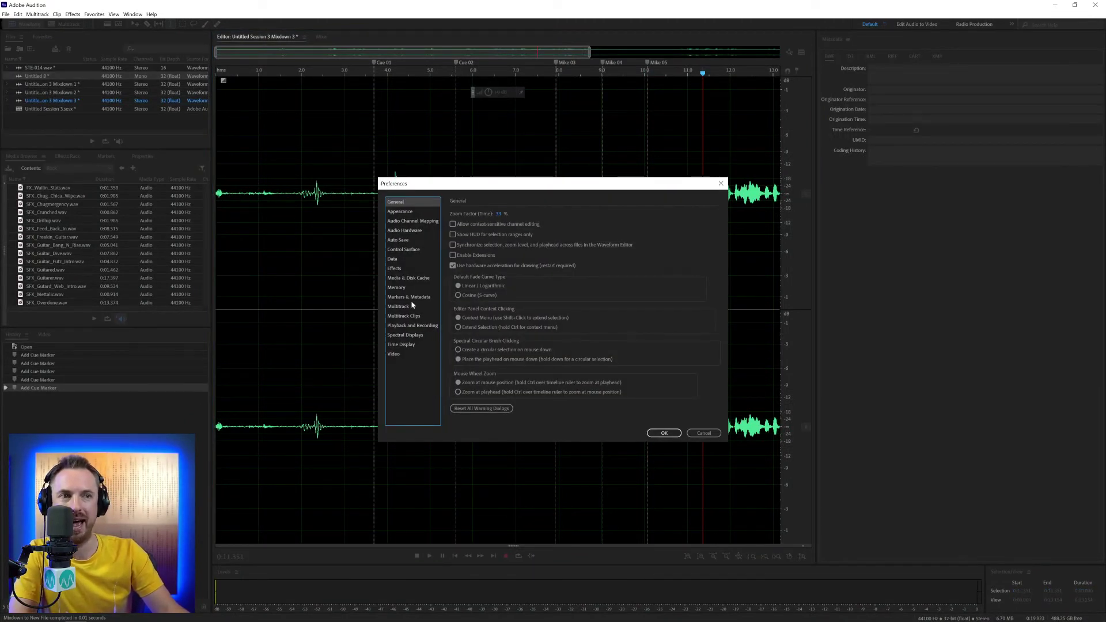
- Go to Markers & Metadata and select the Default Name For New Cue Markers field
left_click(411, 297)
left_click(542, 298)
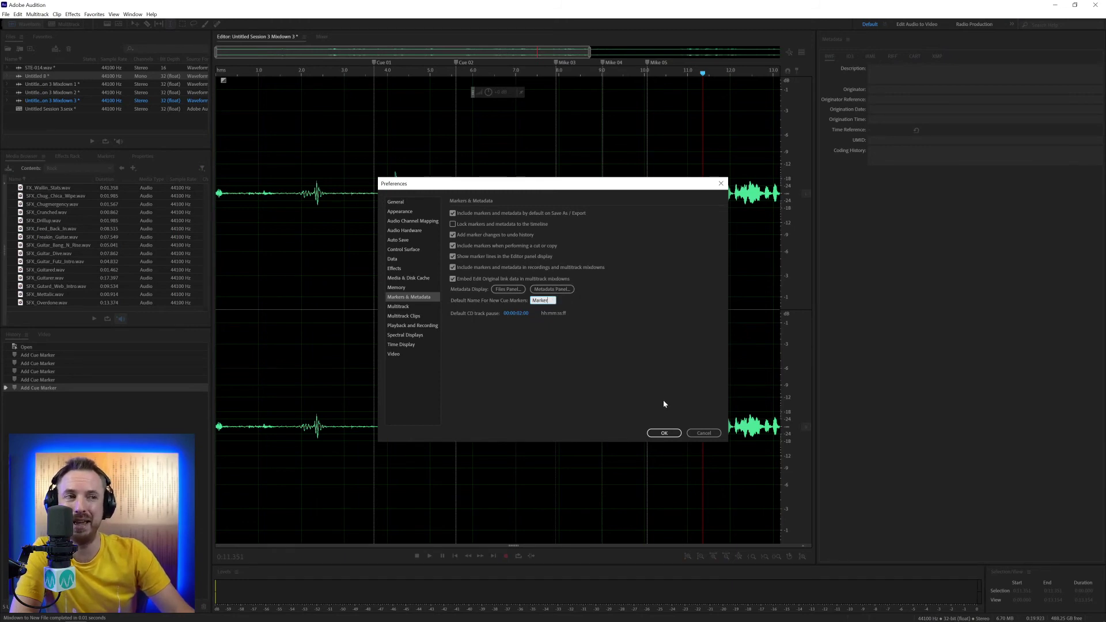
- Confirm 'Marker' as the default cue marker name and close Preferences
left_click(661, 433)
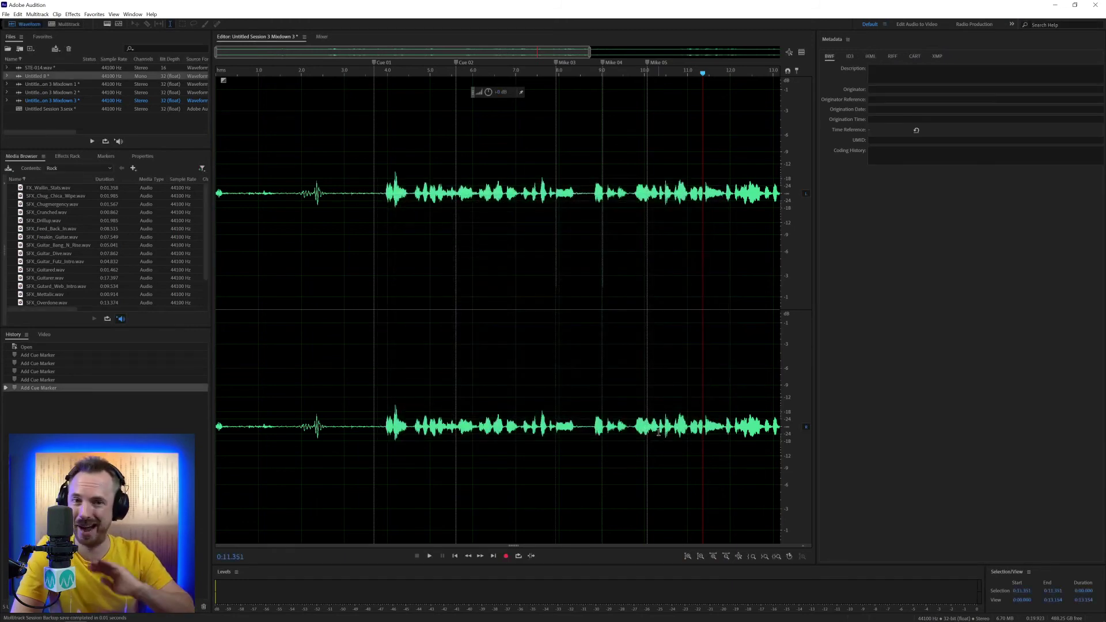